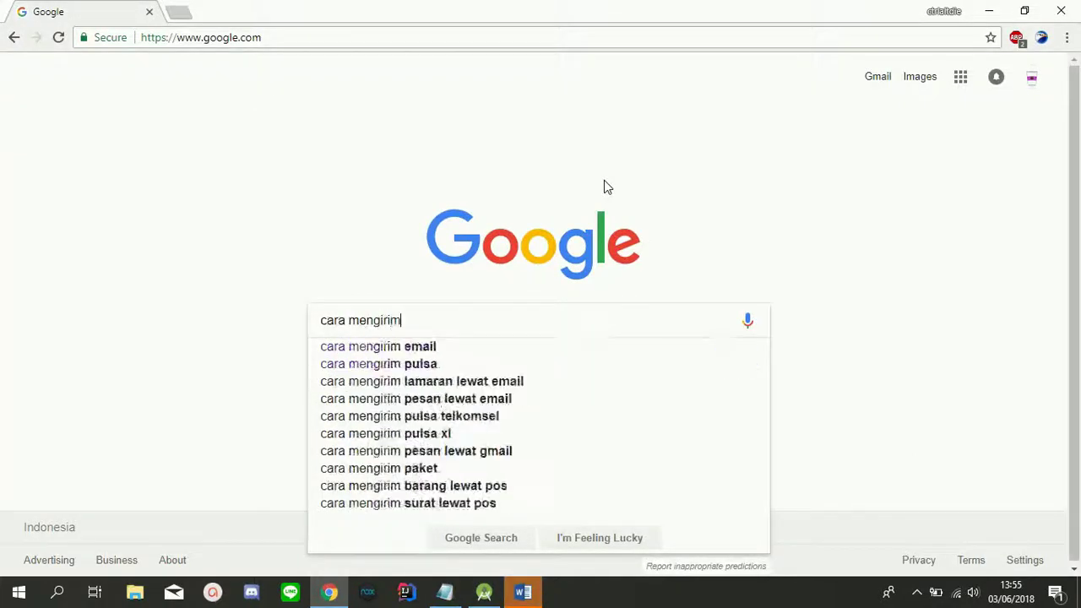
Search Google for how to put names into letters automatically and in bulk, rewording the query twice
key("BackSpace")
key("BackSpace")
type("surat ")
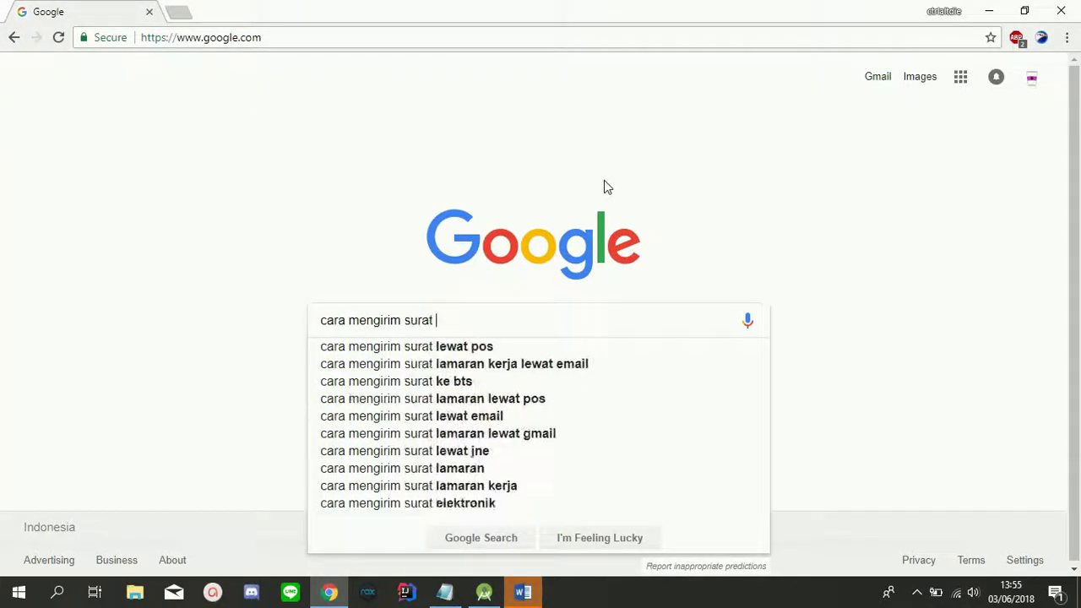
type("massal ke orang ")
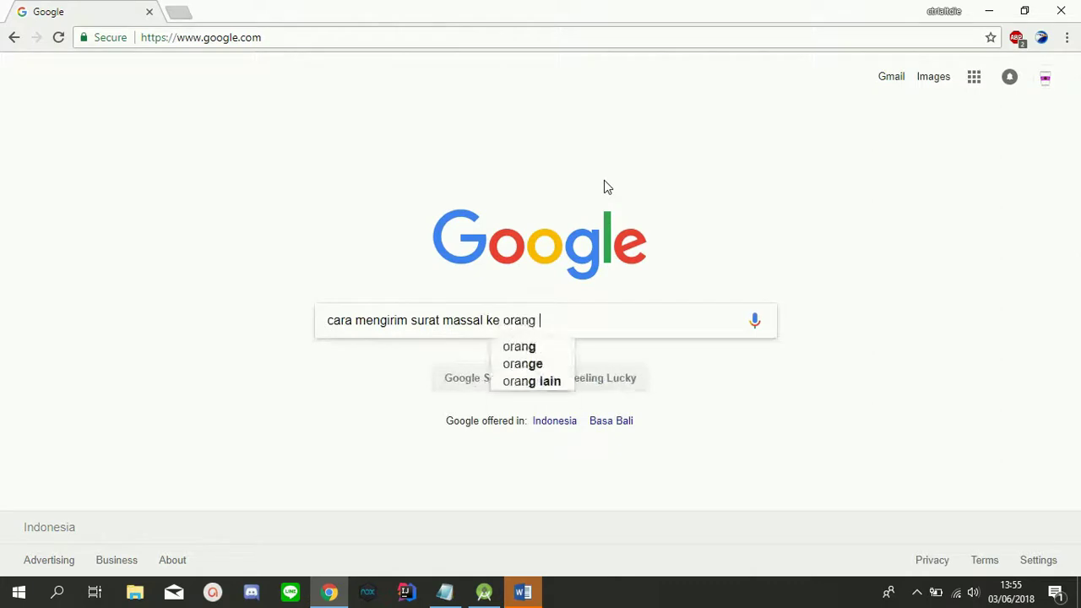
type("yg berbeda")
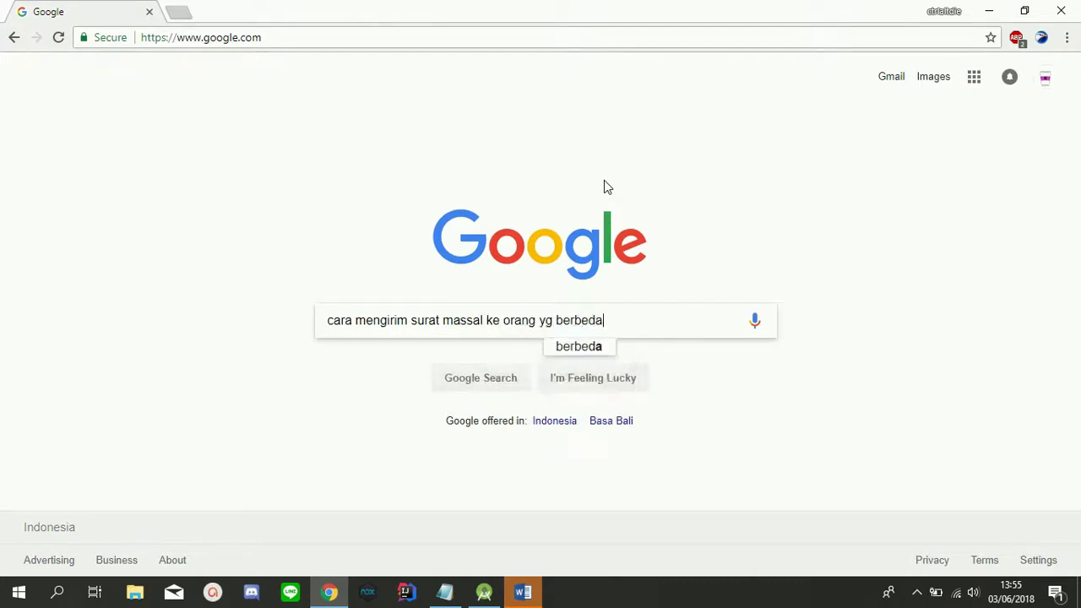
type(" ?")
key("ctrl+a")
key("BackSpace")
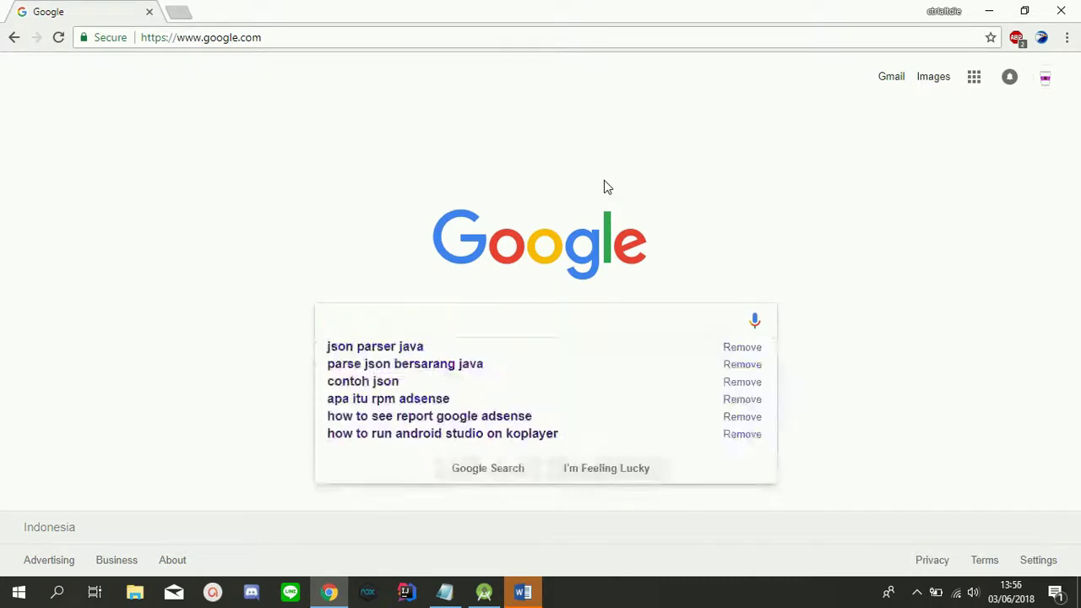
type("cara men")
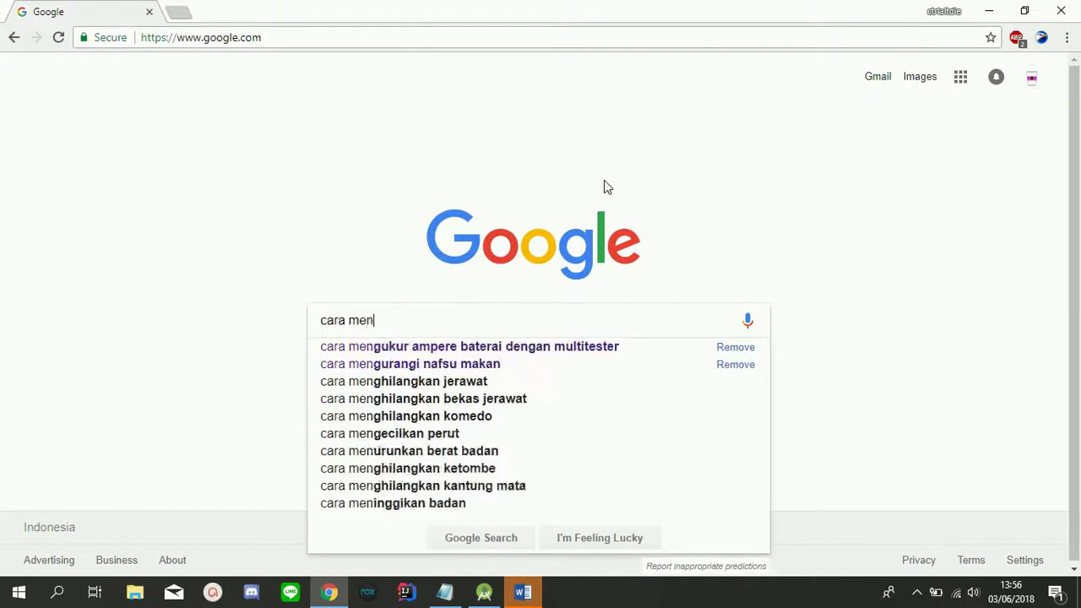
type("ulis nama di s")
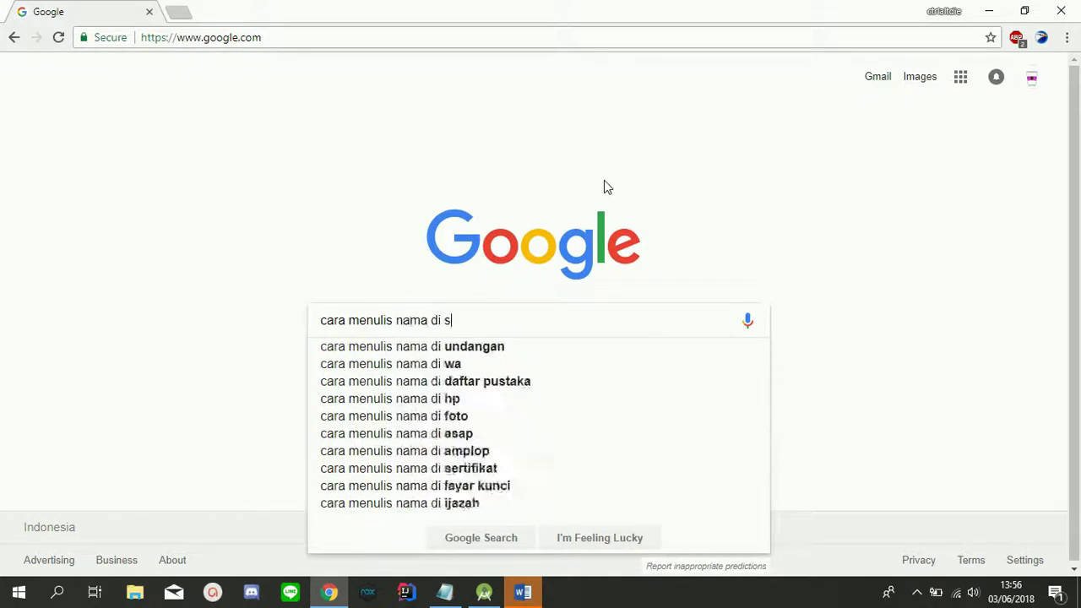
type("urat sekaligus")
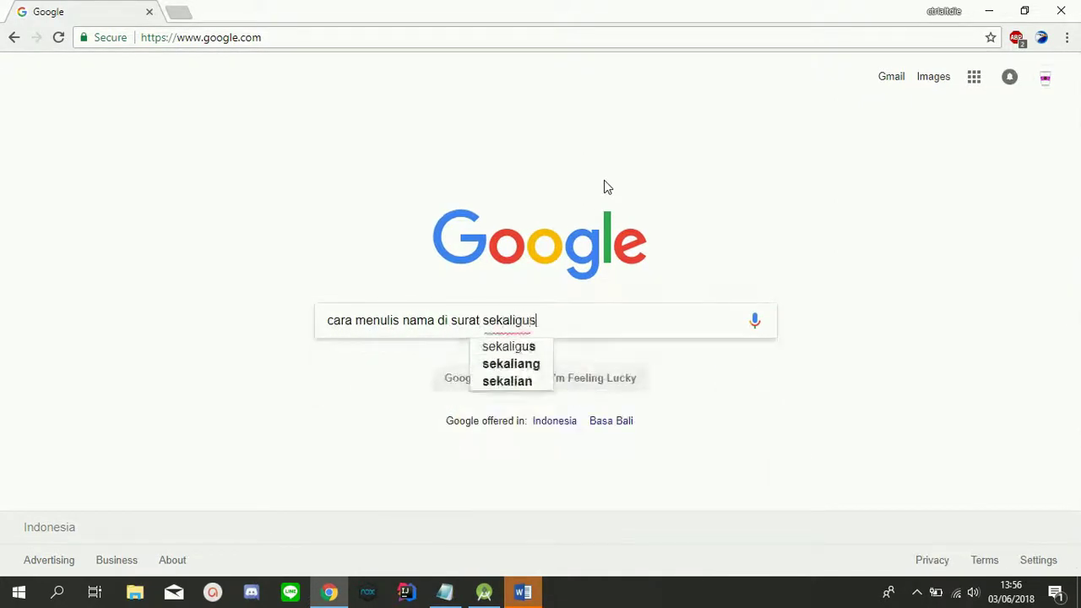
type(" ?")
key("ctrl+a")
key("BackSpace")
type("ca")
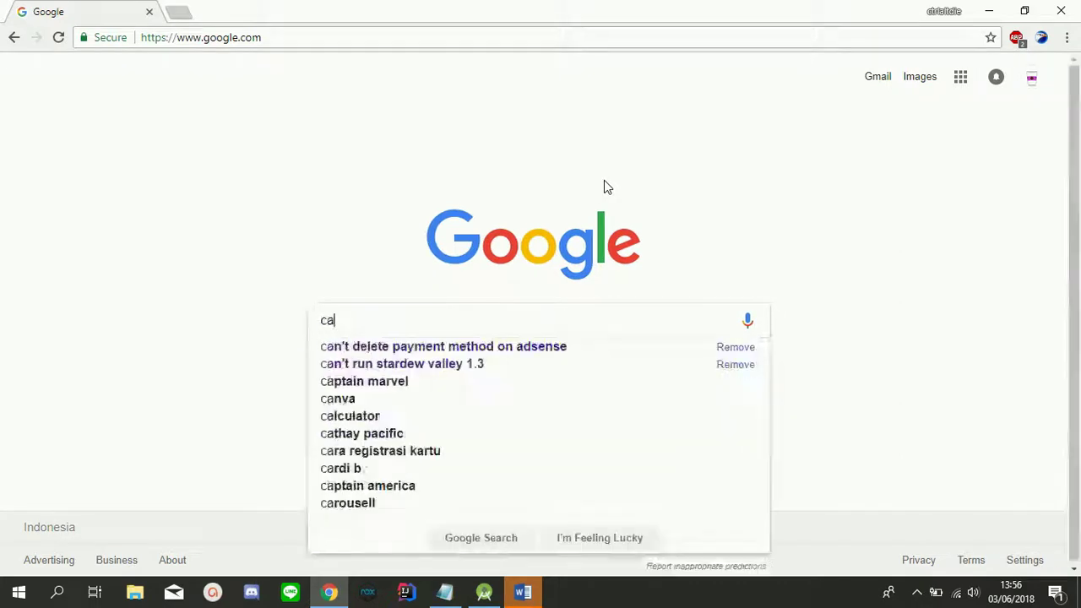
type("ra nus")
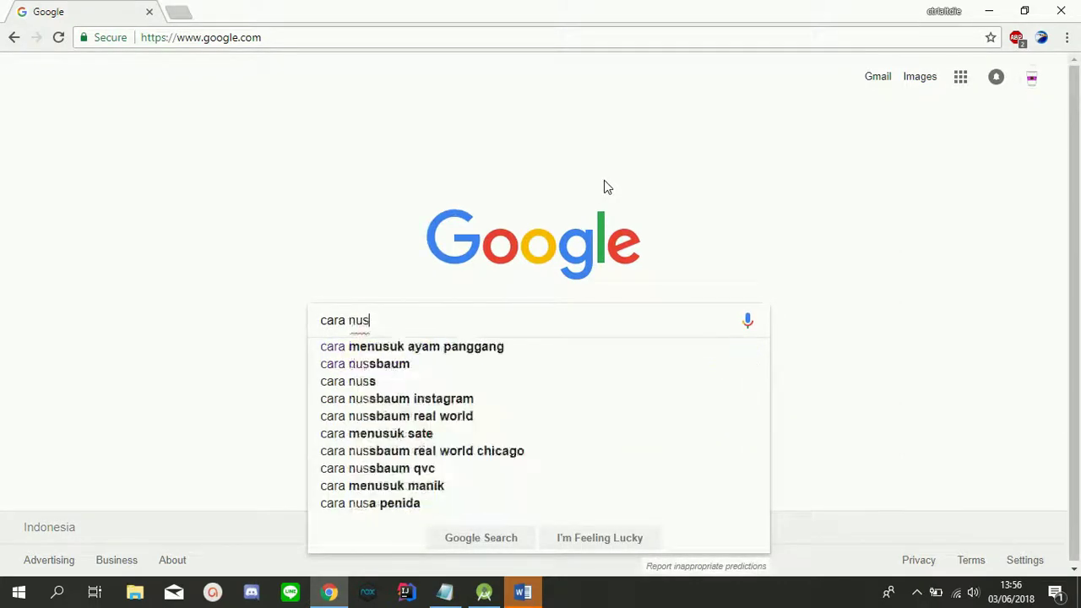
key("BackSpace")
type("lis nama di sura")
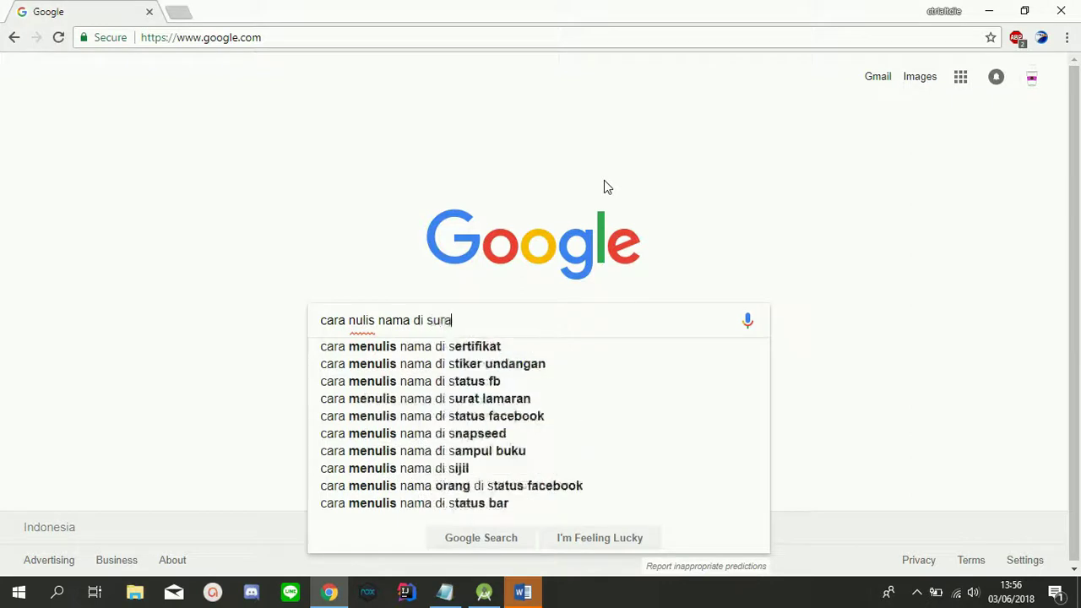
type("t secara otom")
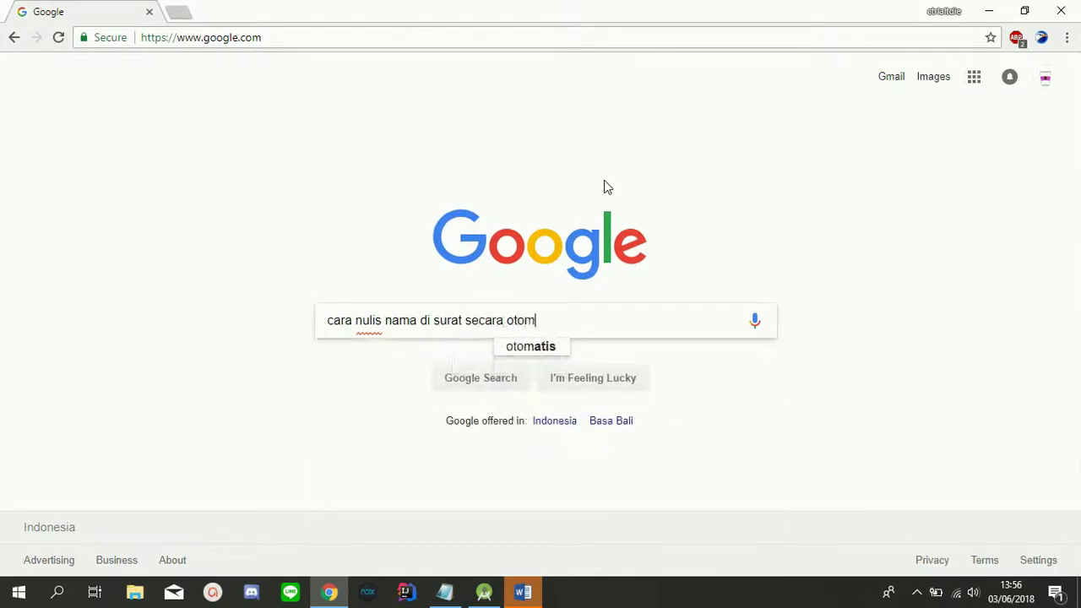
type("atis dan massal ")
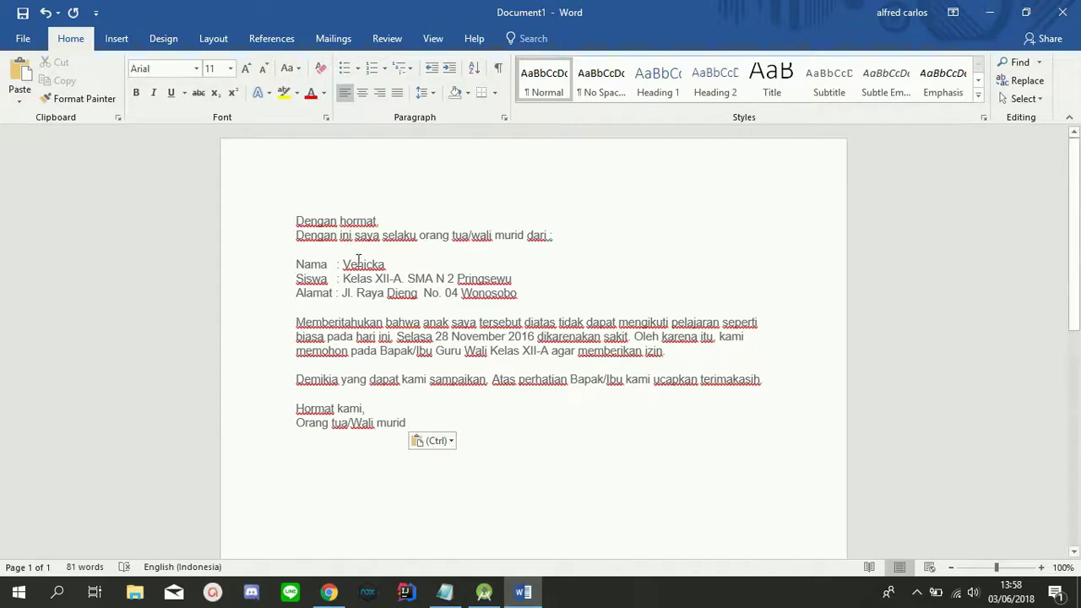
Paste the student sick-leave letter into Document1 and show its File Info page
left_click(358, 260)
left_click(22, 39)
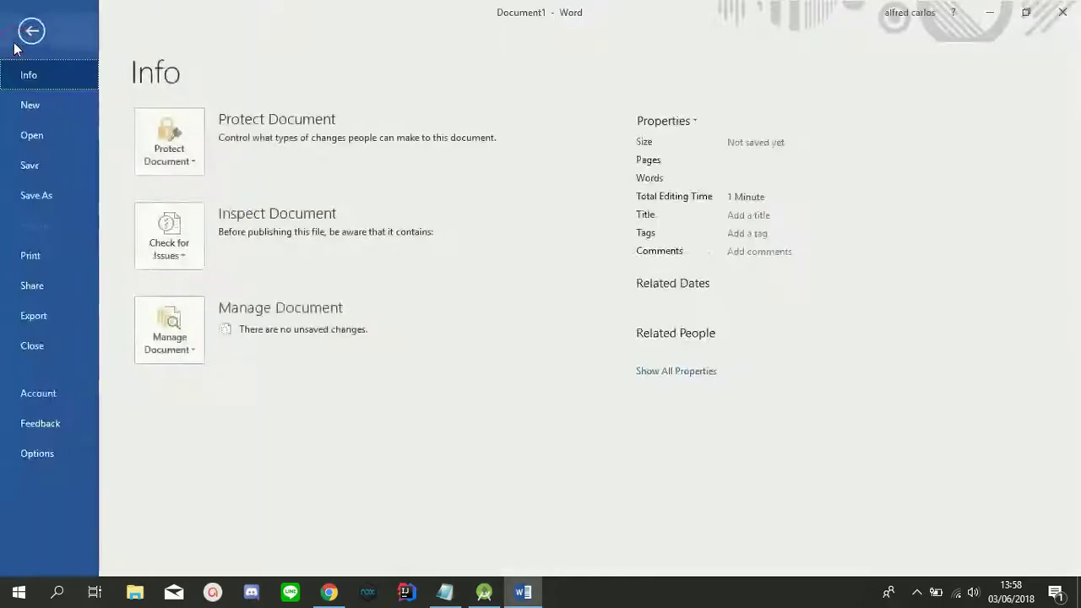
Create a blank Document2 and begin choosing a table size
left_click(29, 104)
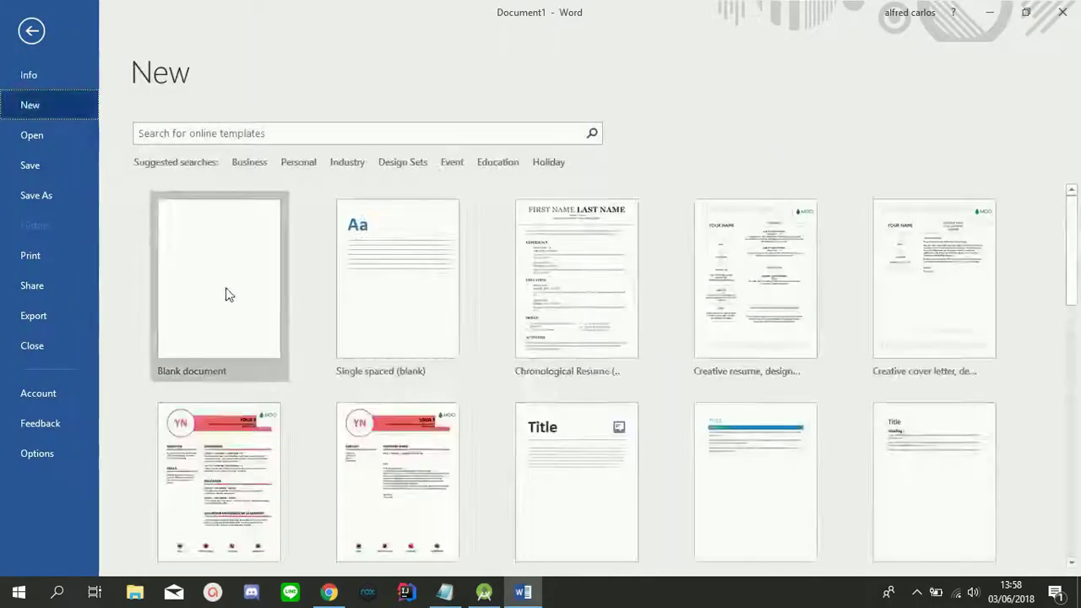
left_click(225, 297)
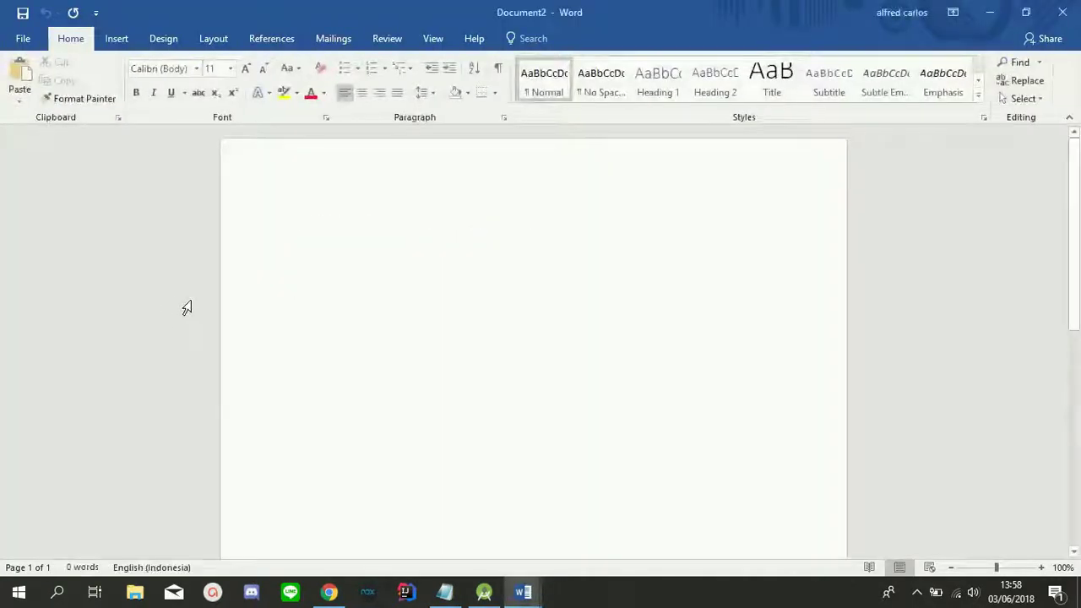
left_click(119, 38)
left_click(101, 98)
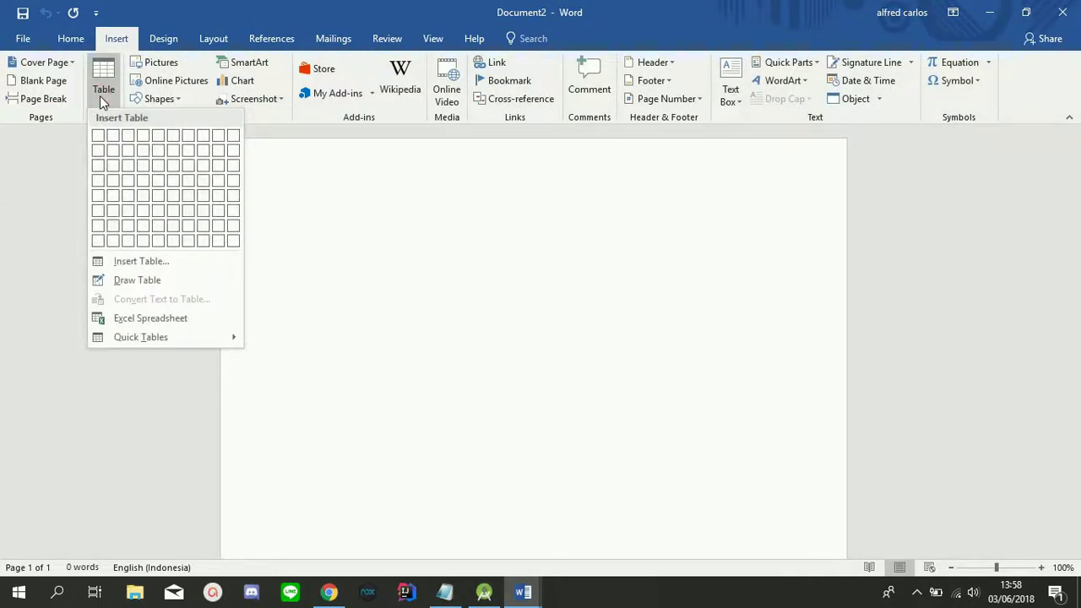
Paste the letter into Document1, then return to Document2's table-size grid
key("alt+Tab")
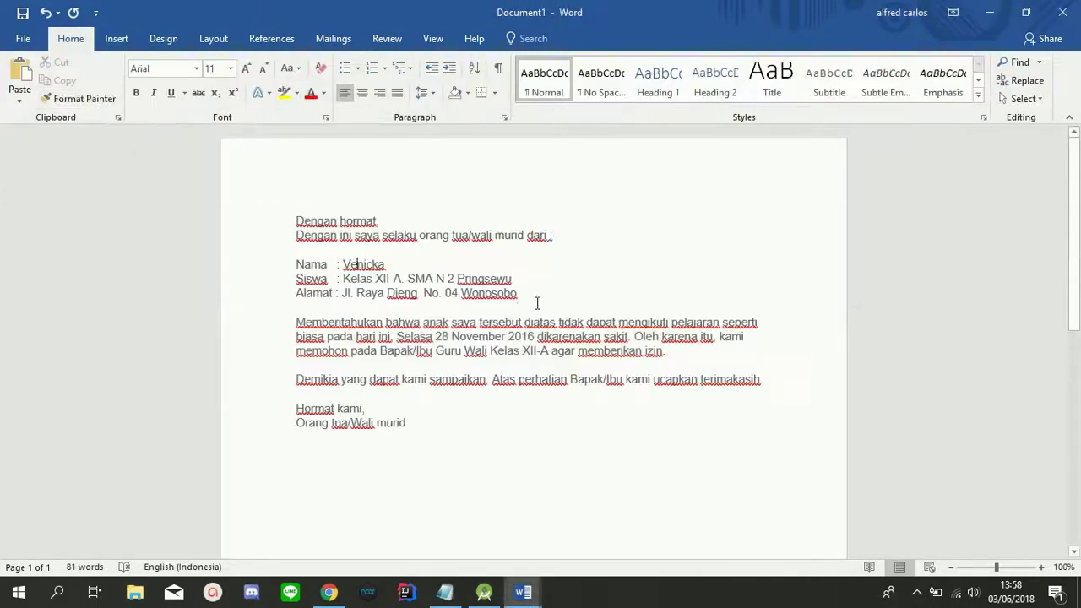
key("ctrl+v")
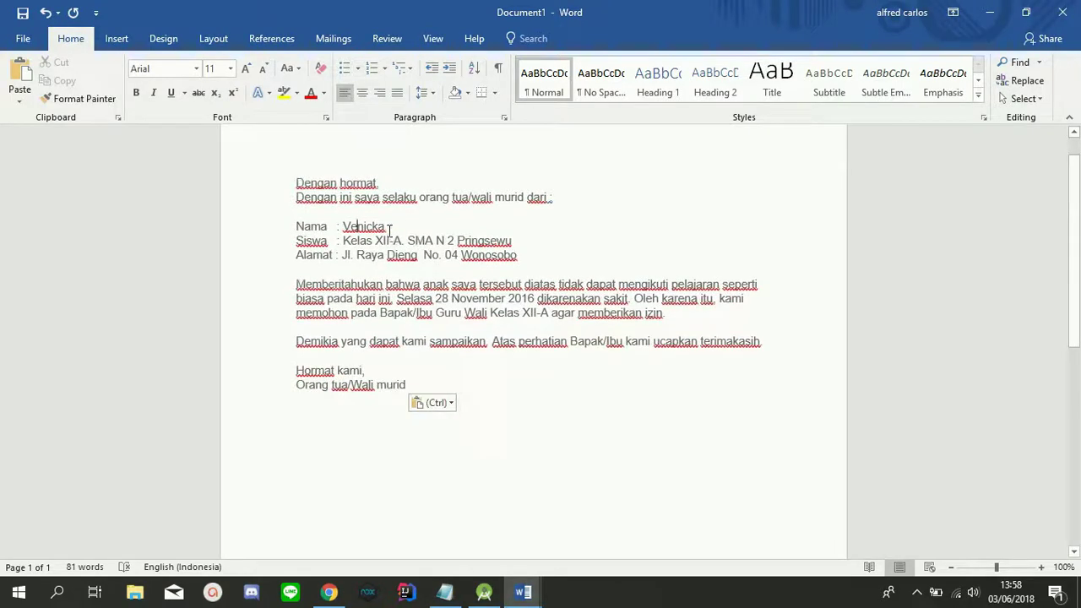
left_click(378, 242)
key("ctrl+n")
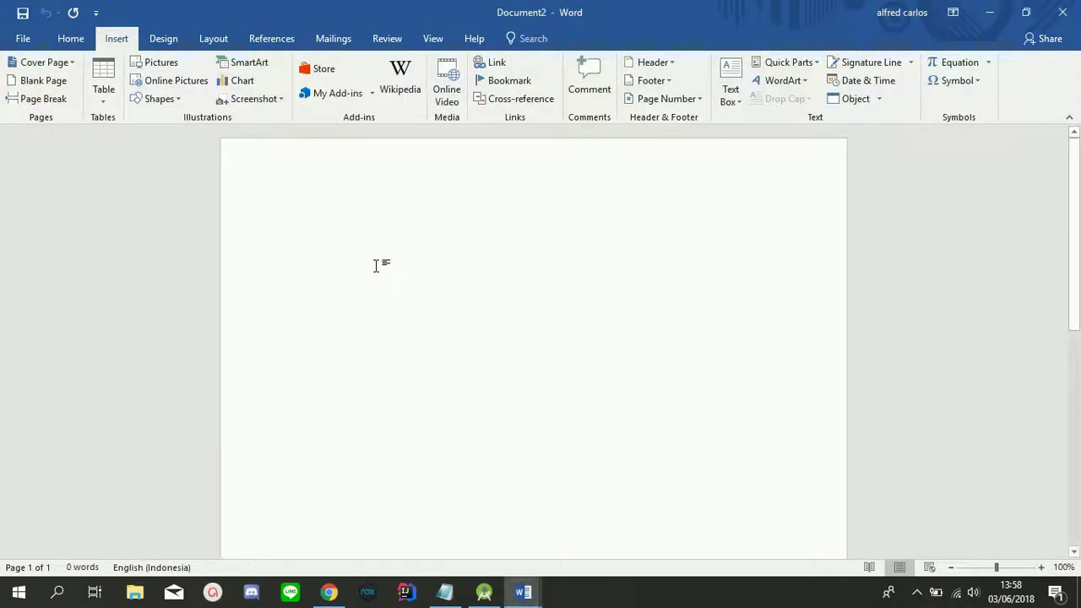
left_click(101, 93)
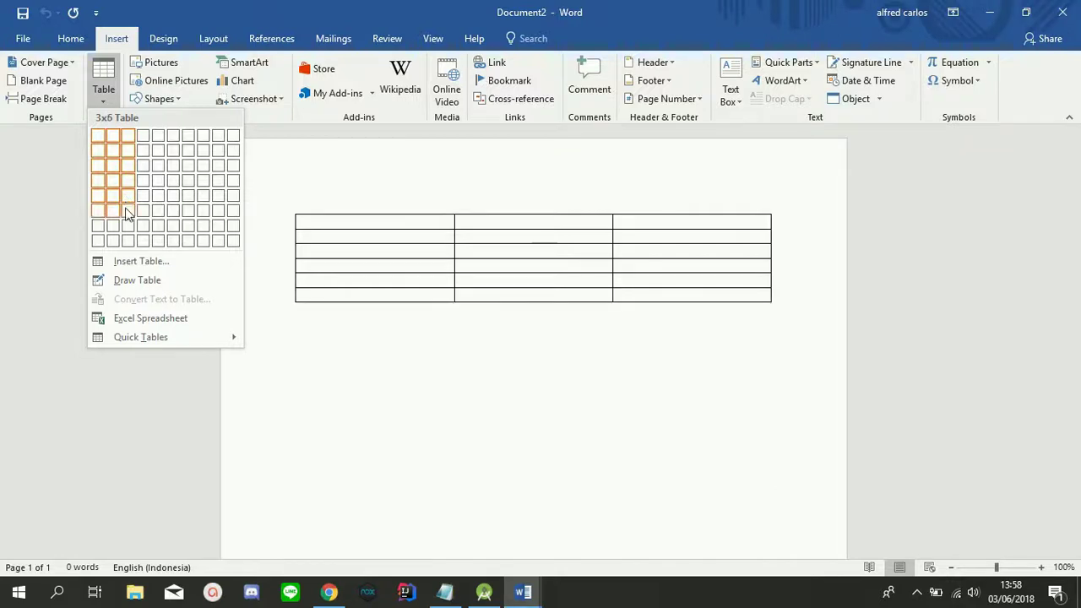
Insert a 3x6 table with headers Nama, Siswa, Alamat, five student names and Kelas 1–5
left_click(127, 212)
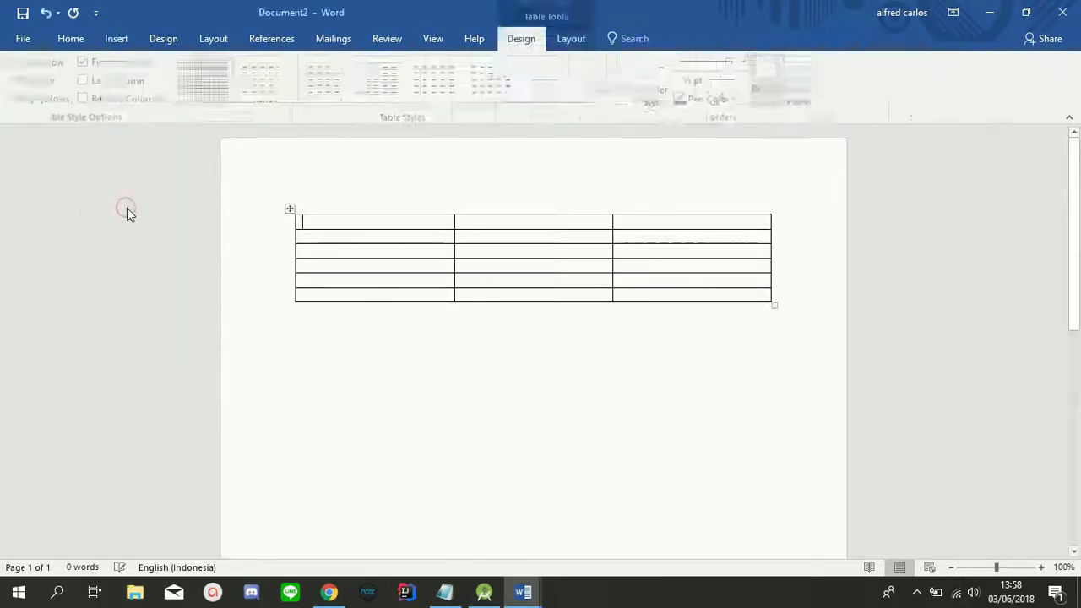
mouse_move(288, 227)
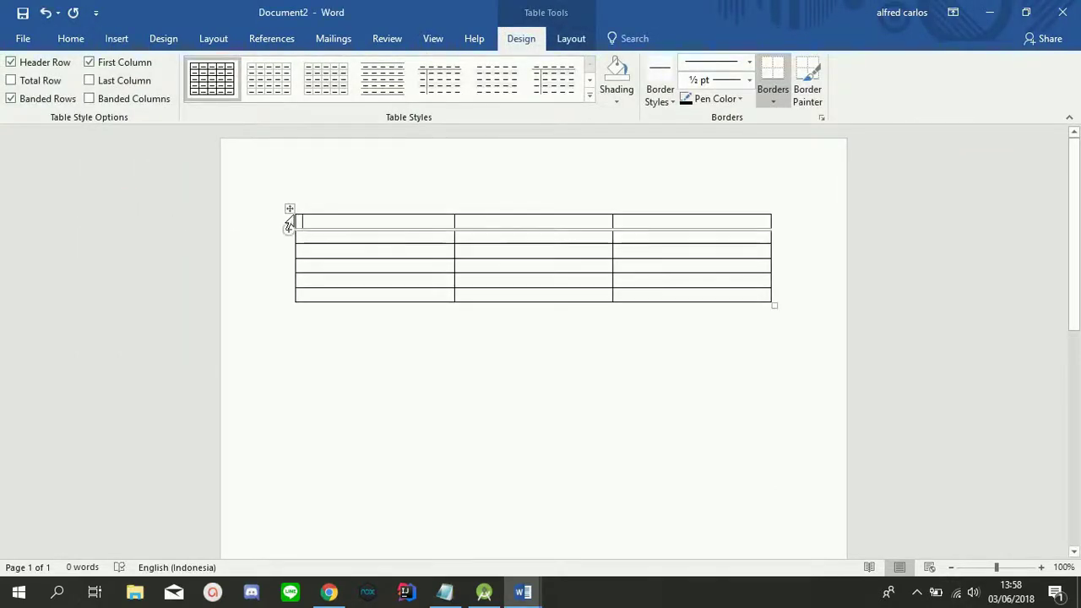
type("Nama")
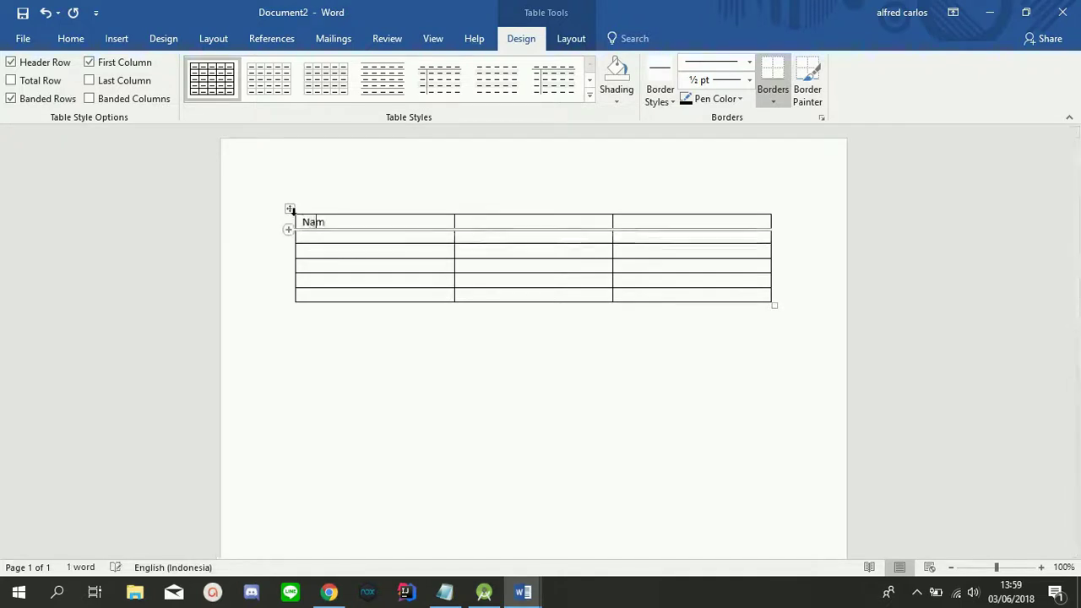
key("Tab")
type("is")
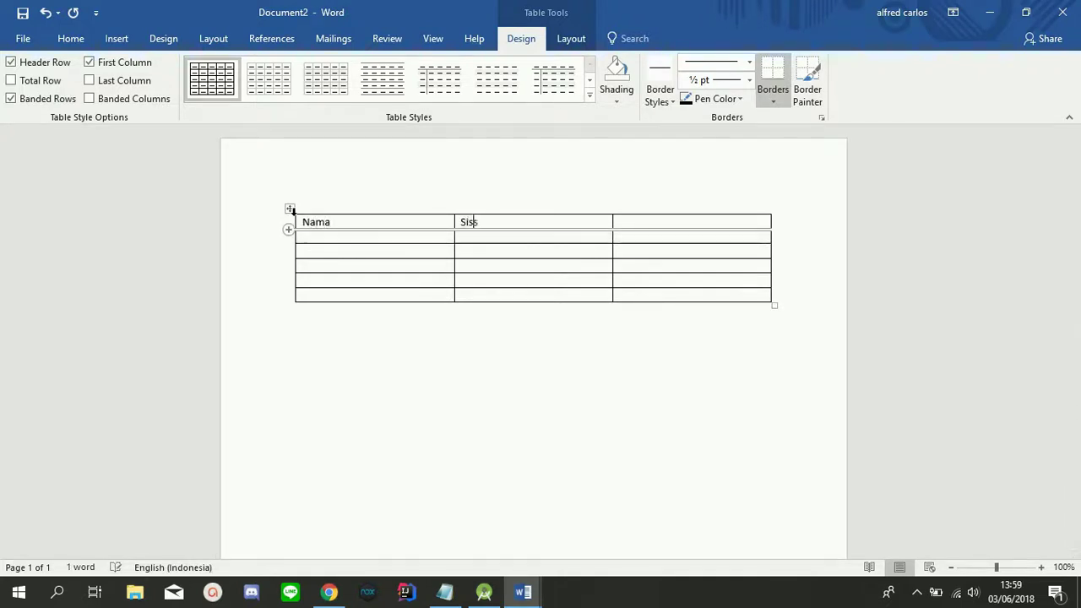
type("wa")
key("Tab")
type("Alam")
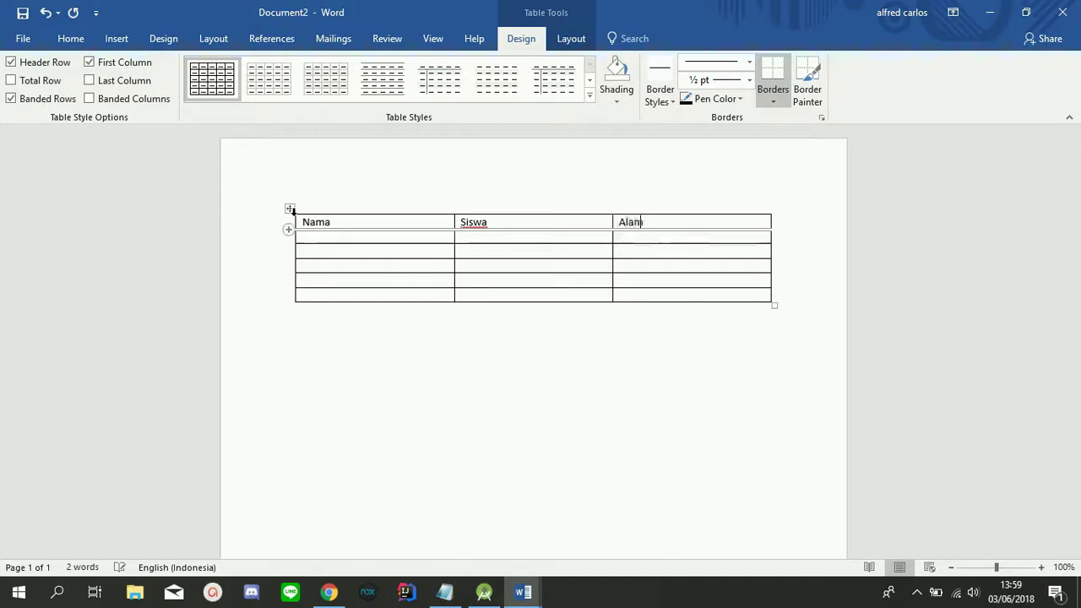
type("at")
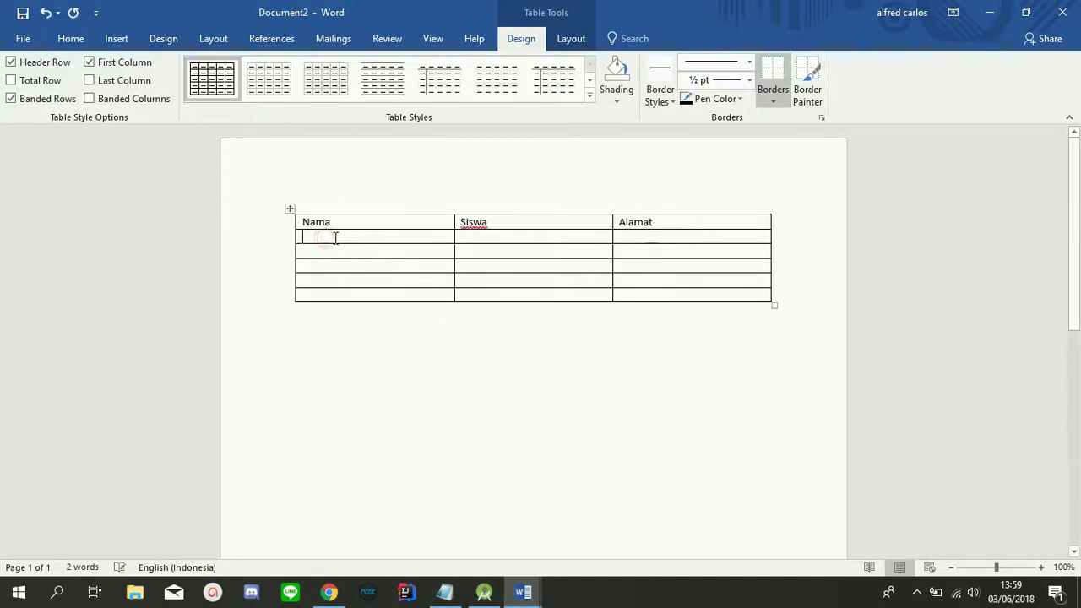
type("AnanAlfredCarlosHutajulukopiana")
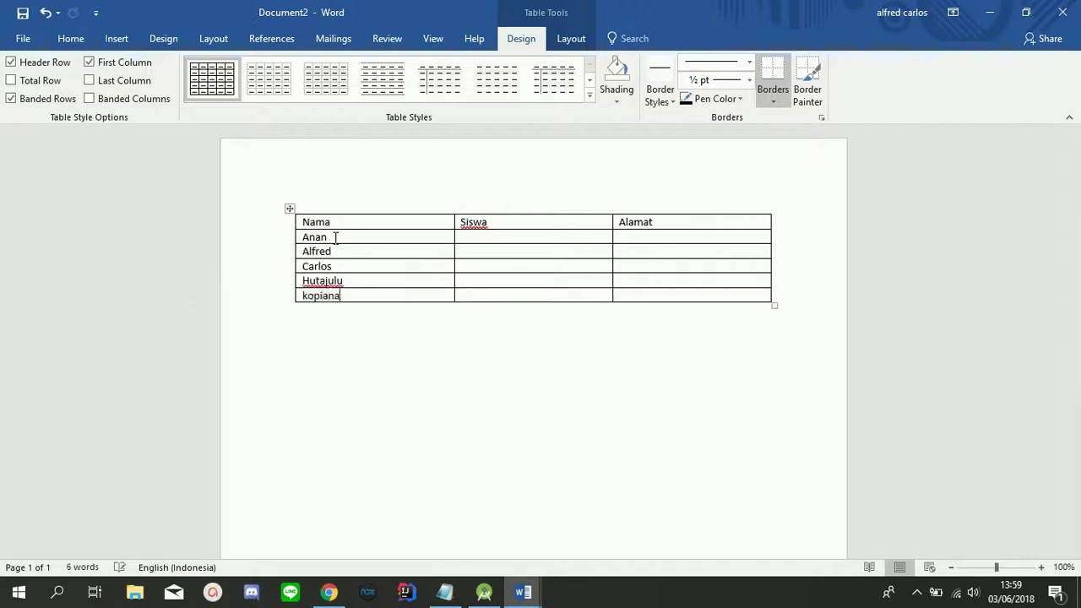
type("n")
left_click(478, 237)
type("Kelas 1Kelase 2Kelase 3Kelas 4Kelas 5")
Fill the Alamat column with Jl. Jomblo, Jl. mantan, Jl. Pacar, Jl. Putus and Jl. ngenes
left_click(651, 236)
type("Jl. Jomblo")
key("Down")
type("Jl. mantan")
key("Down")
type("Jl. Pacar")
key("Down")
type("Jl. PutusJl. ngenes")
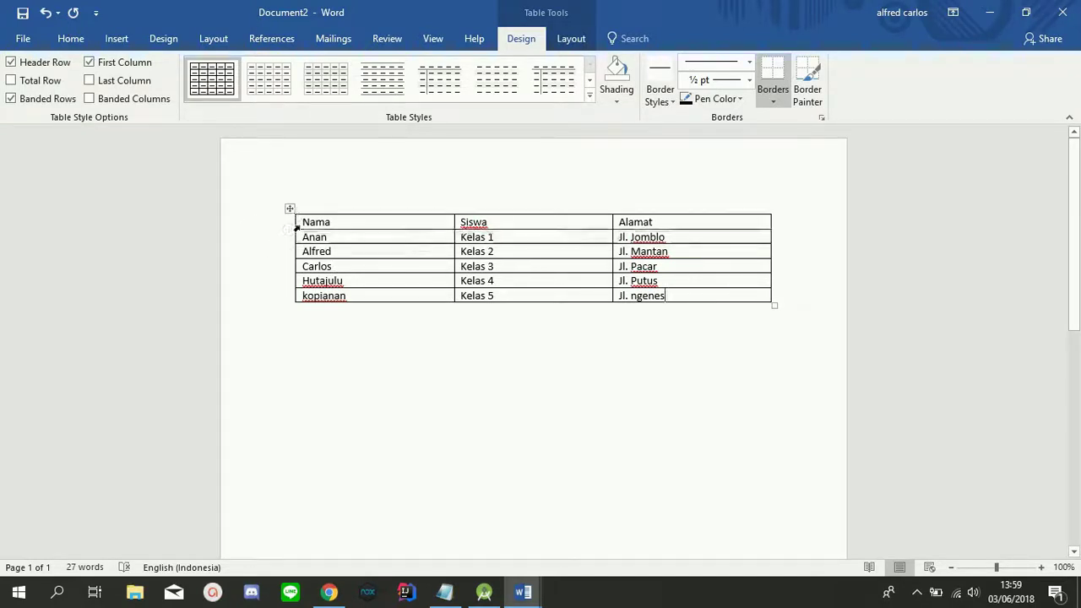
left_click(405, 192)
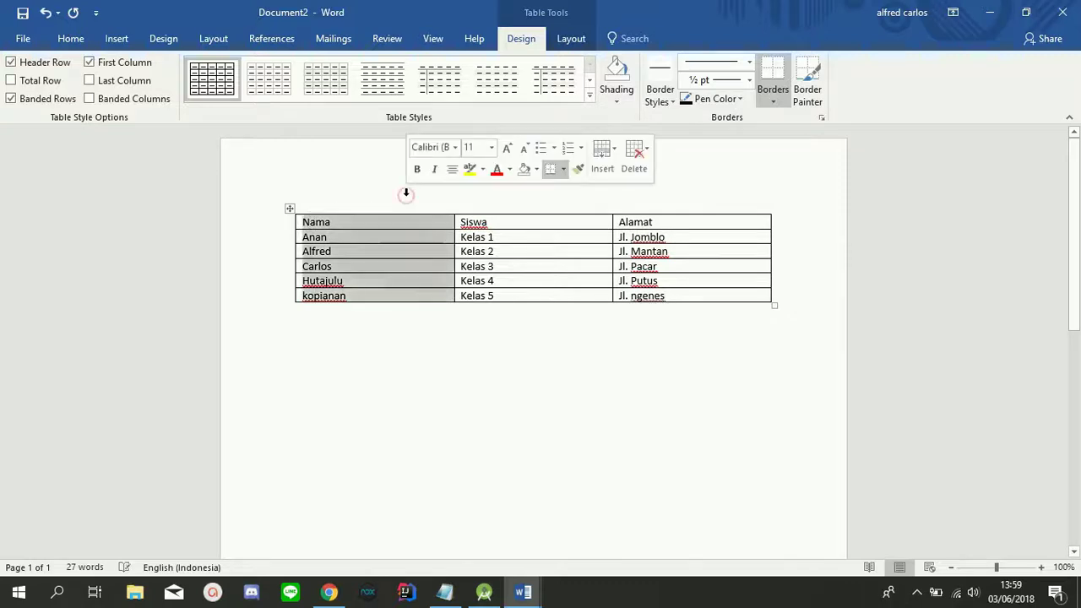
left_click(349, 315)
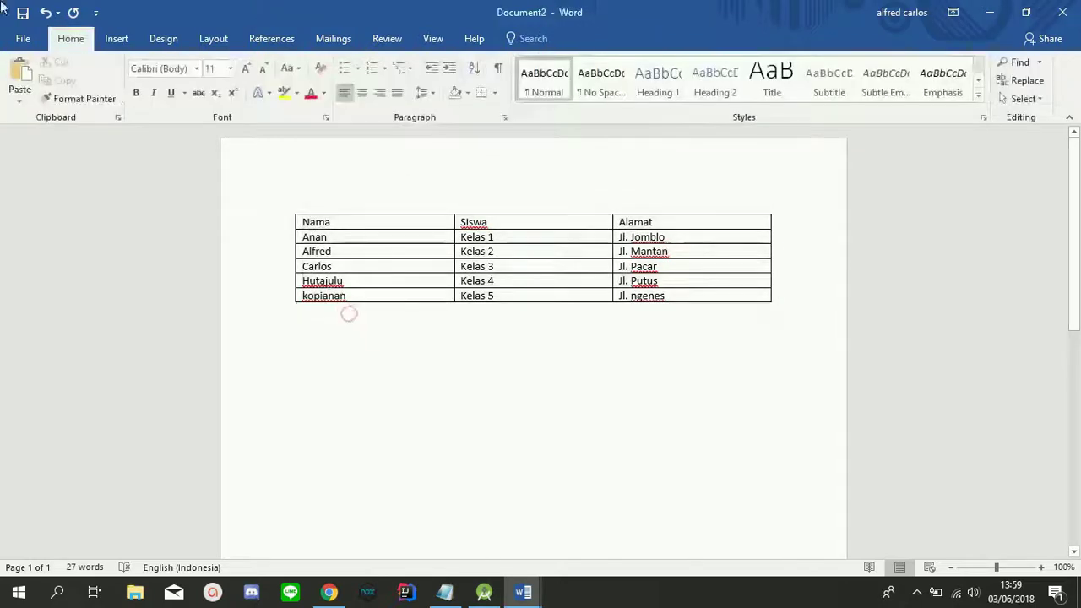
Save the student table document as 'Nama' on the Desktop
left_click(23, 38)
left_click(43, 166)
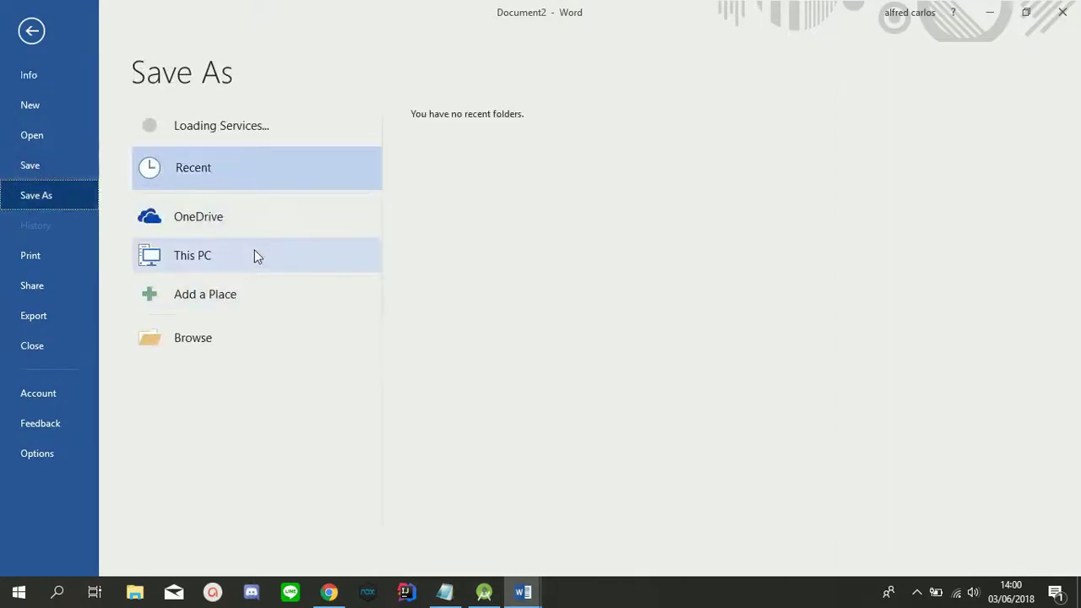
left_click(244, 337)
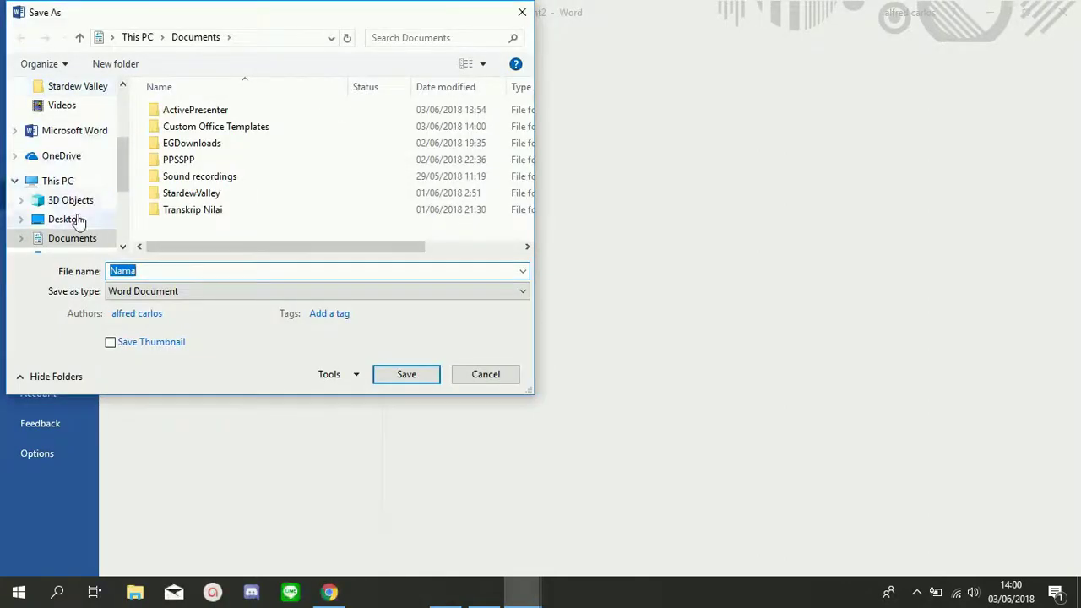
left_click(67, 219)
double_click(169, 269)
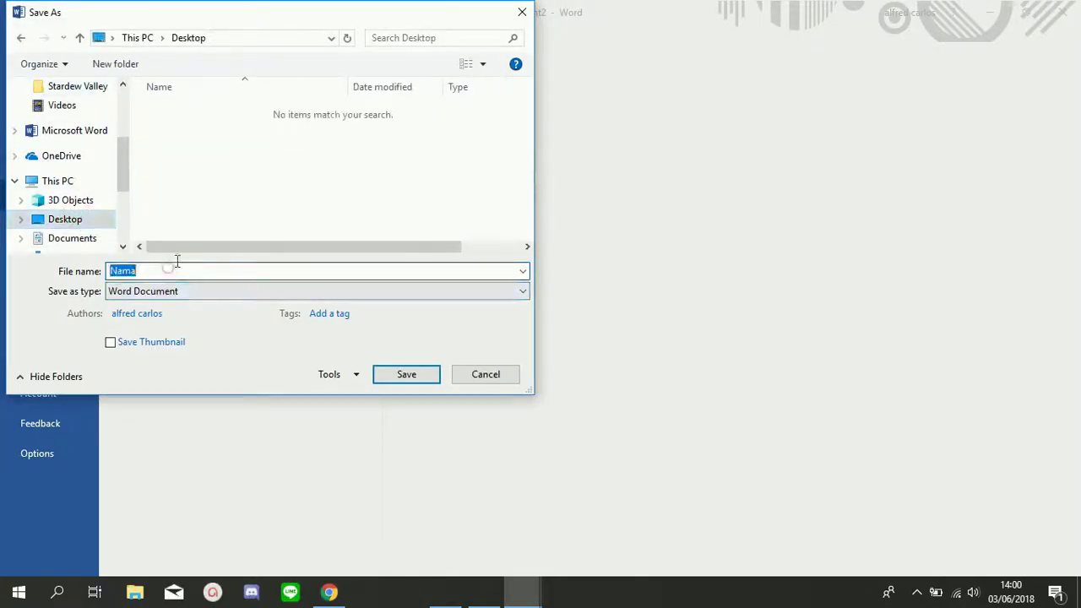
left_click(415, 374)
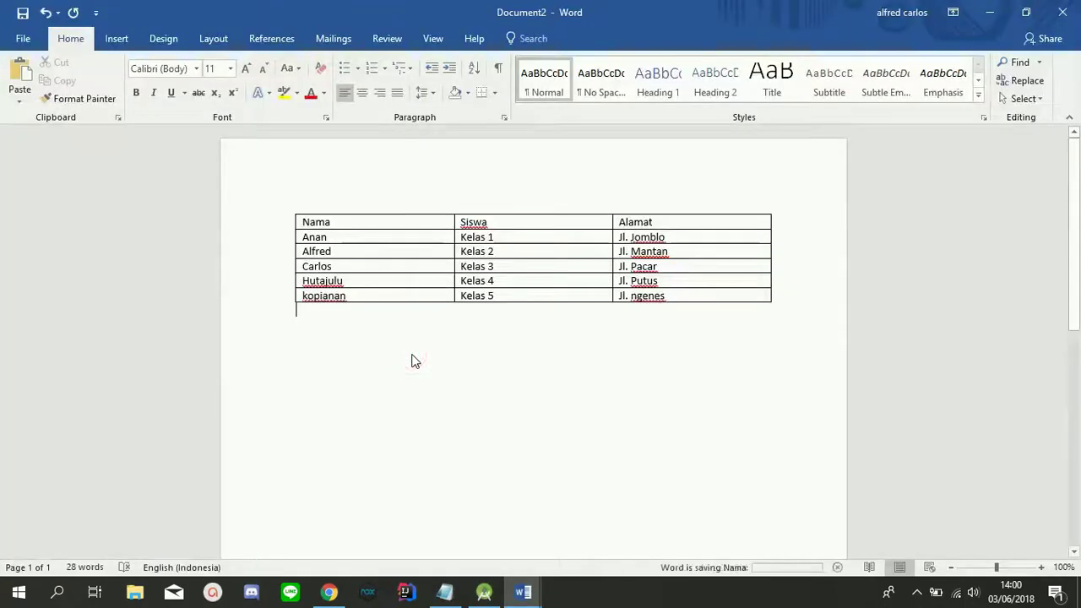
left_click(534, 602)
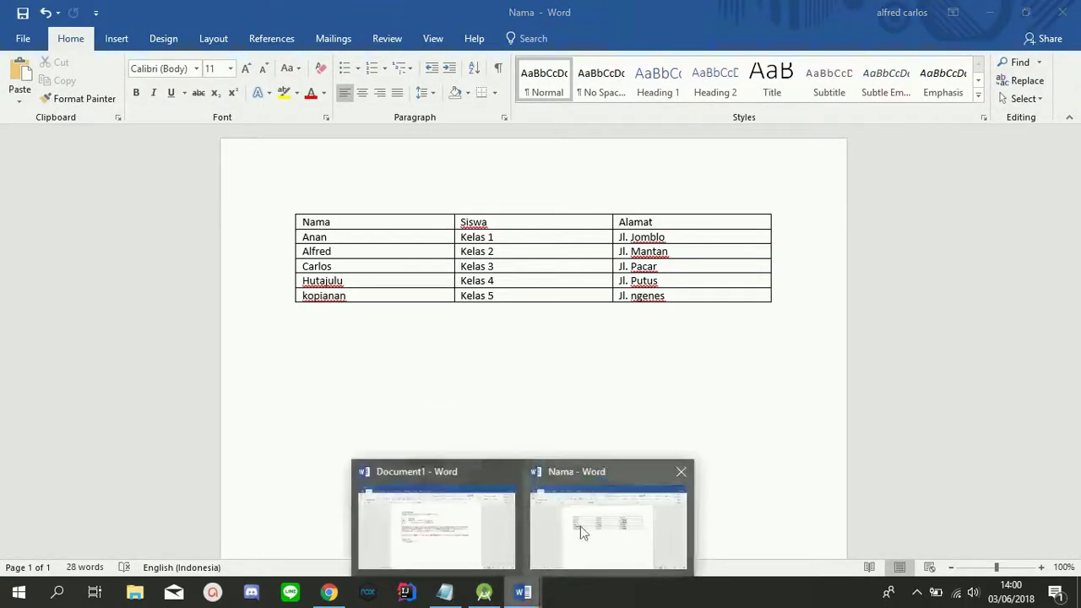
Switch to the Document1 letter and open the Mailings recipient options
left_click(469, 525)
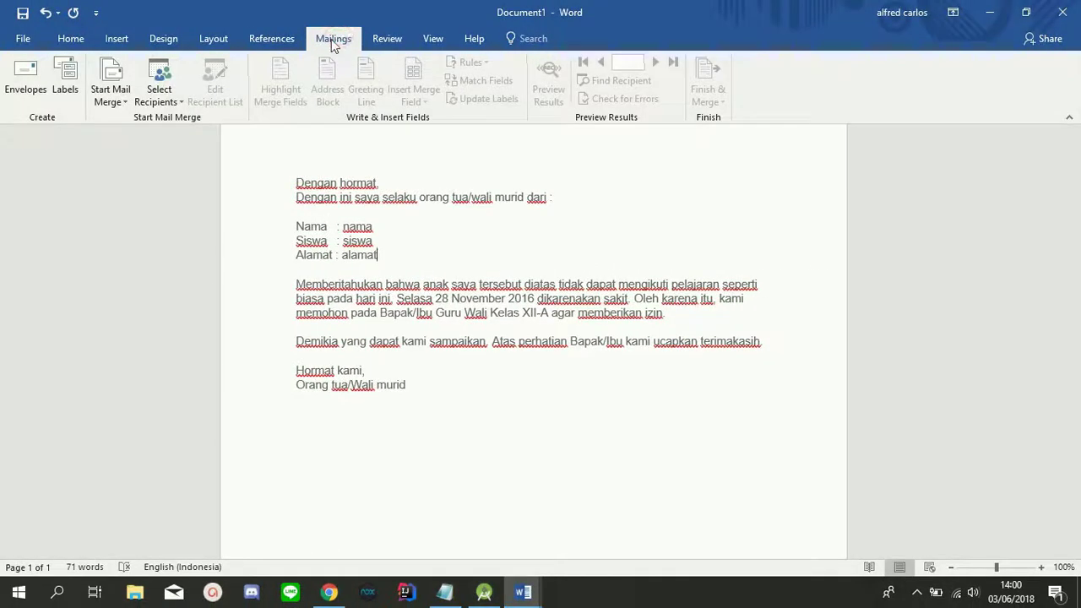
left_click(181, 103)
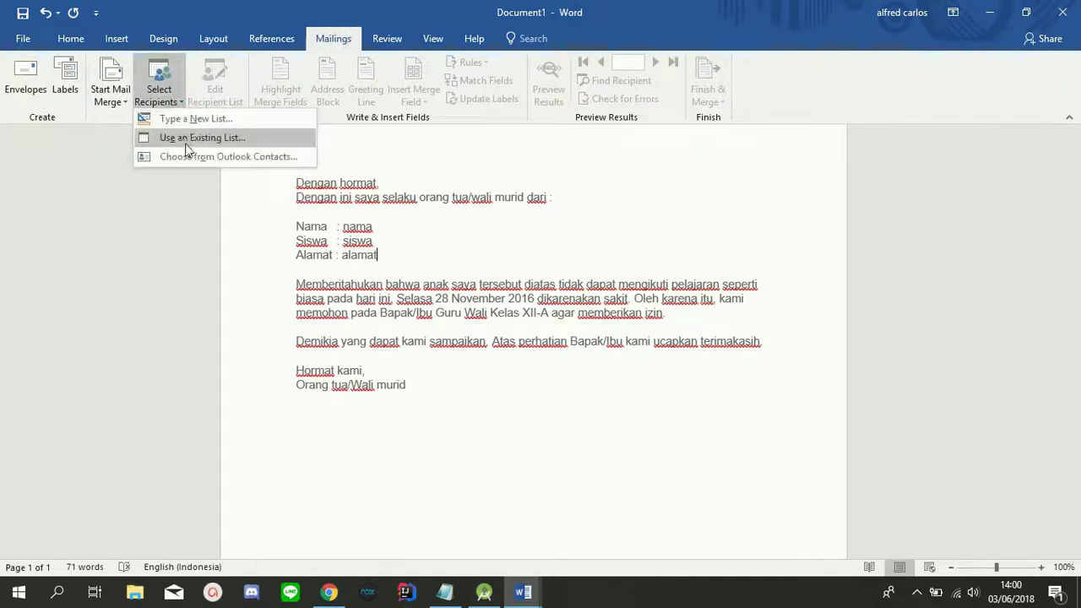
Attach the Desktop file Nama as the letter's existing recipient list
left_click(223, 139)
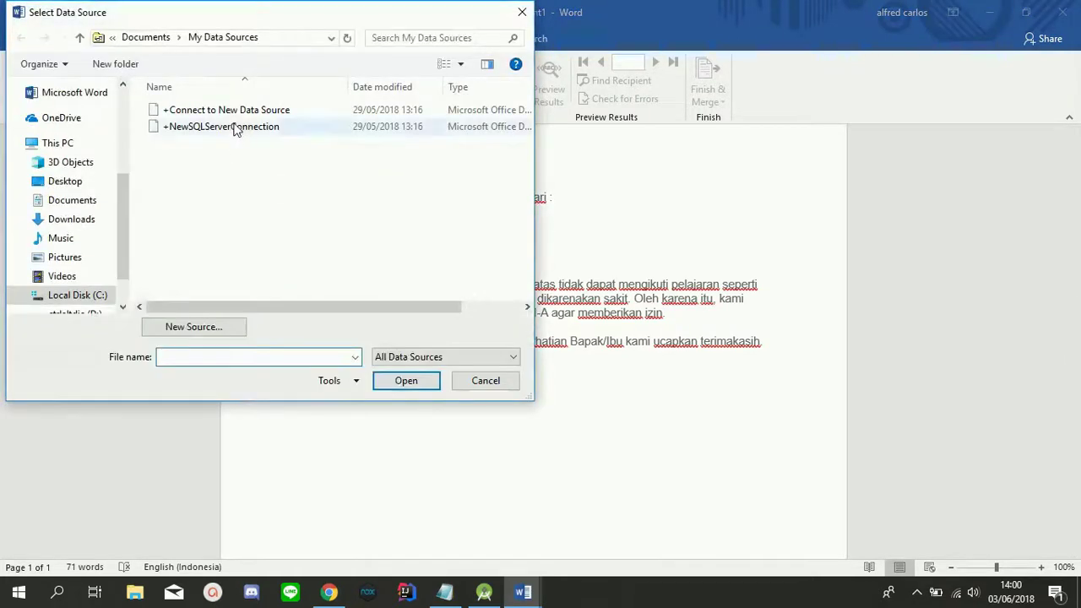
left_click_drag(125, 205, 127, 127)
left_click(57, 118)
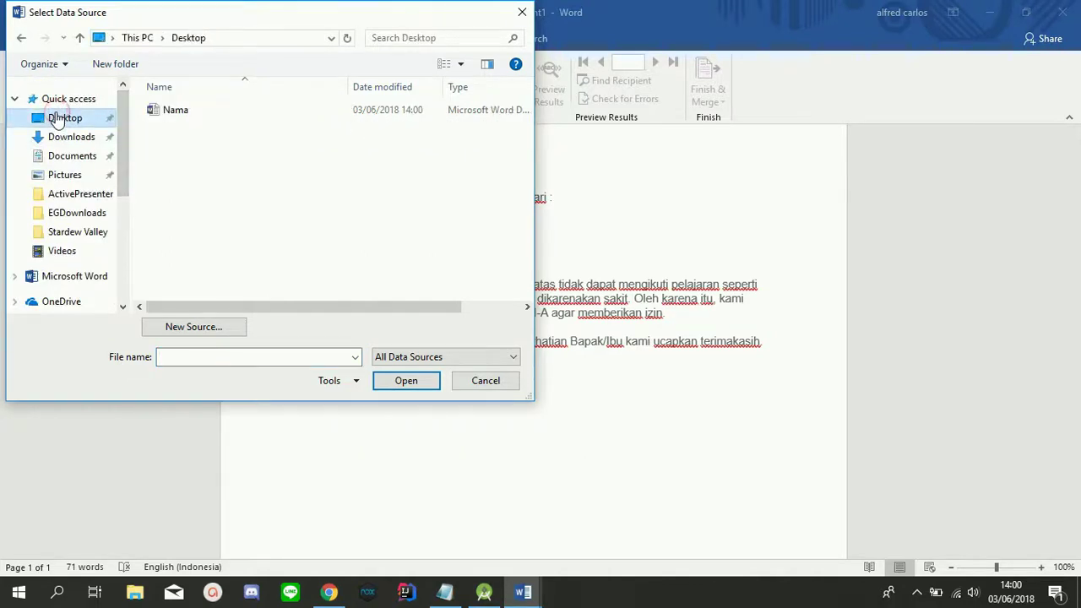
left_click(164, 115)
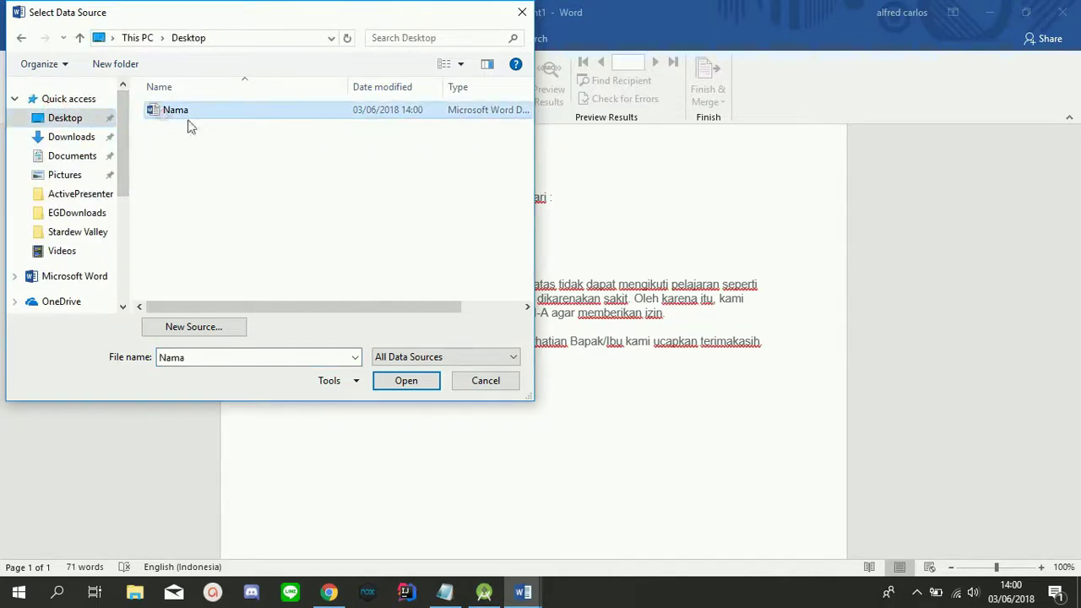
left_click(414, 384)
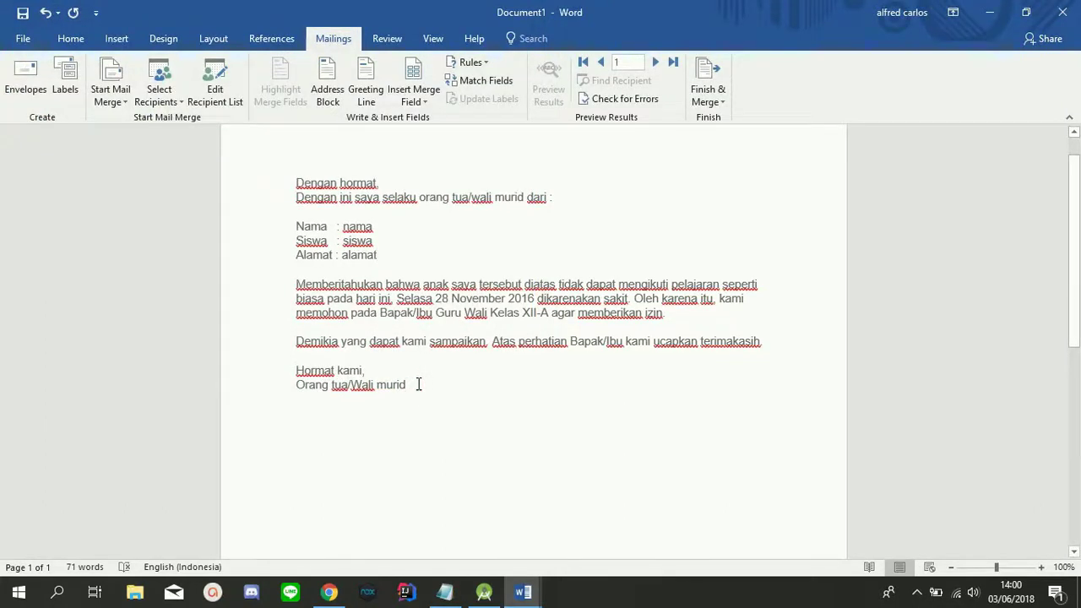
Replace the words nama, siswa and alamat with the «Nama», «Siswa» and «Alamat» merge fields
scroll(418, 384, "up", 1)
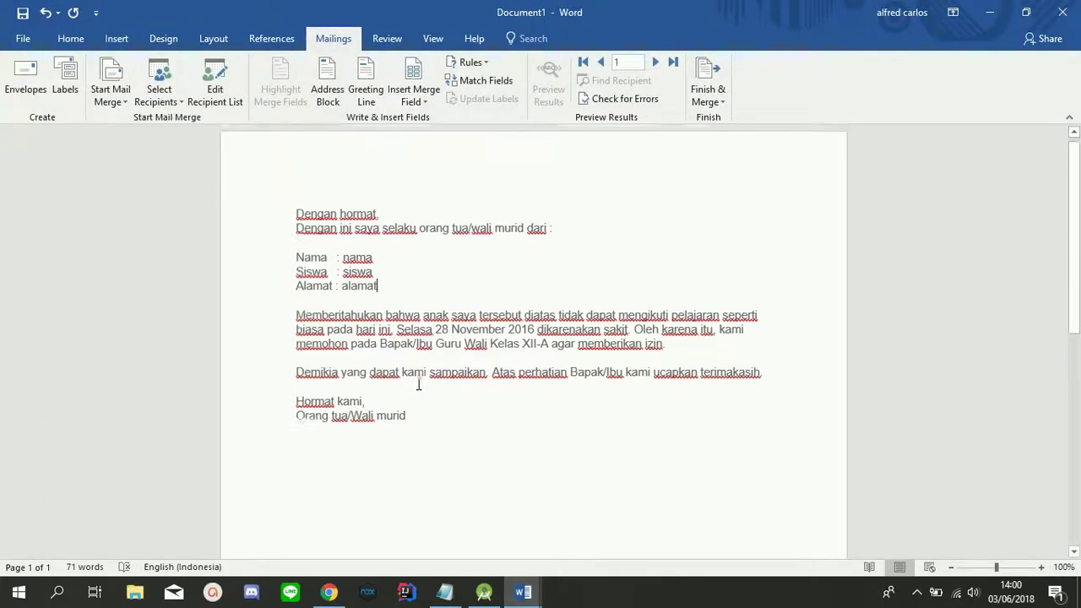
double_click(363, 265)
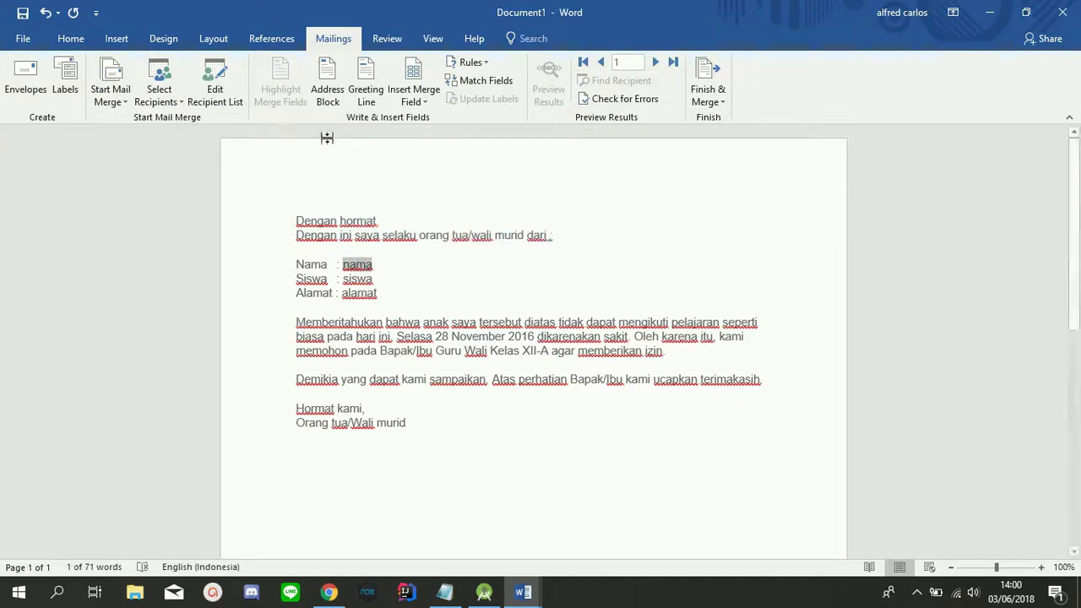
left_click(427, 100)
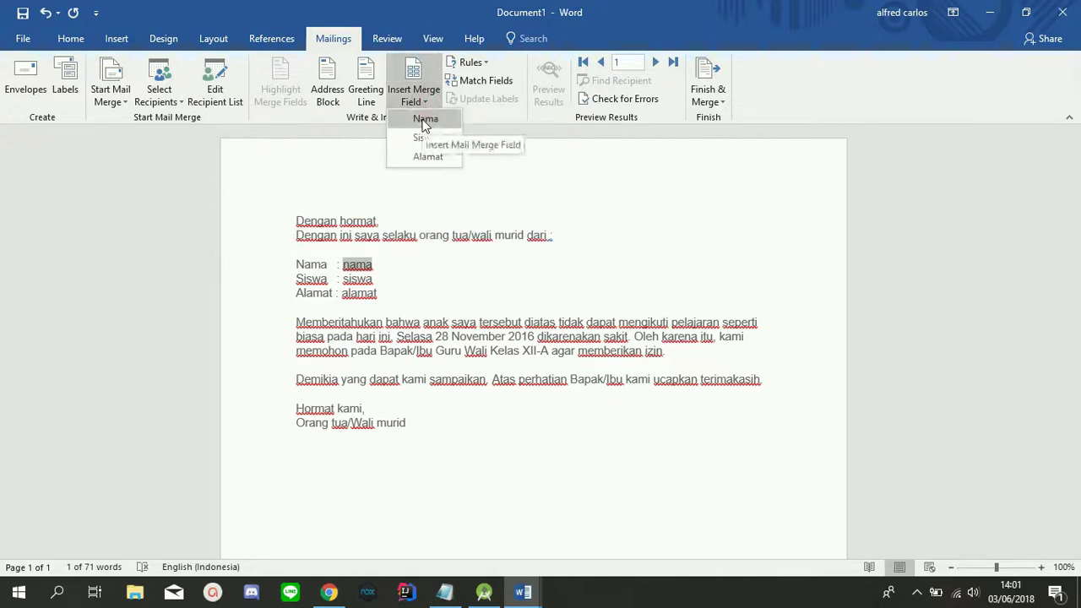
left_click(425, 121)
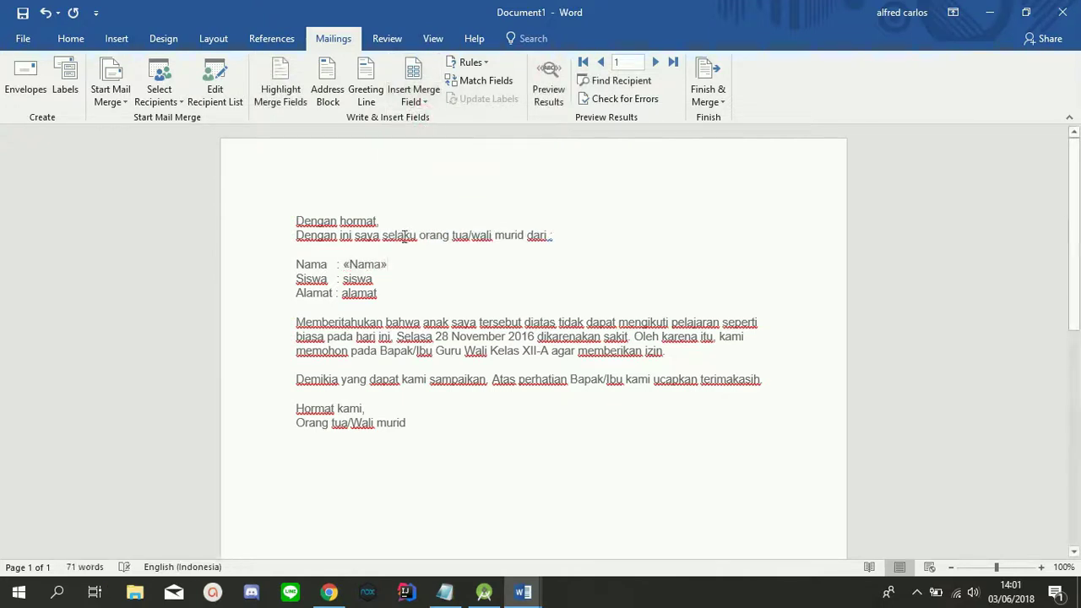
left_click_drag(390, 264, 343, 264)
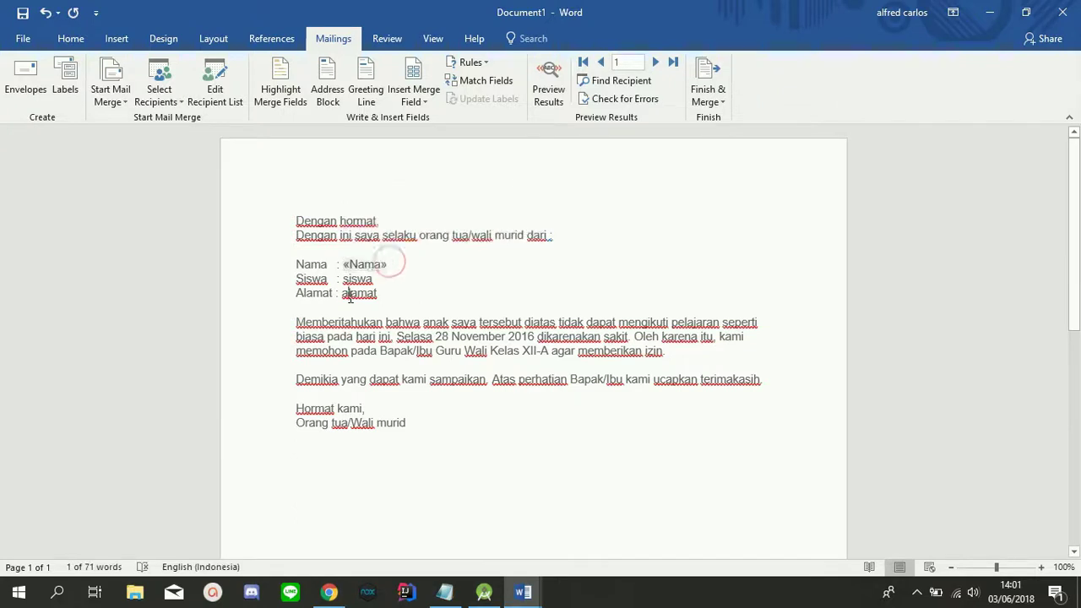
double_click(358, 280)
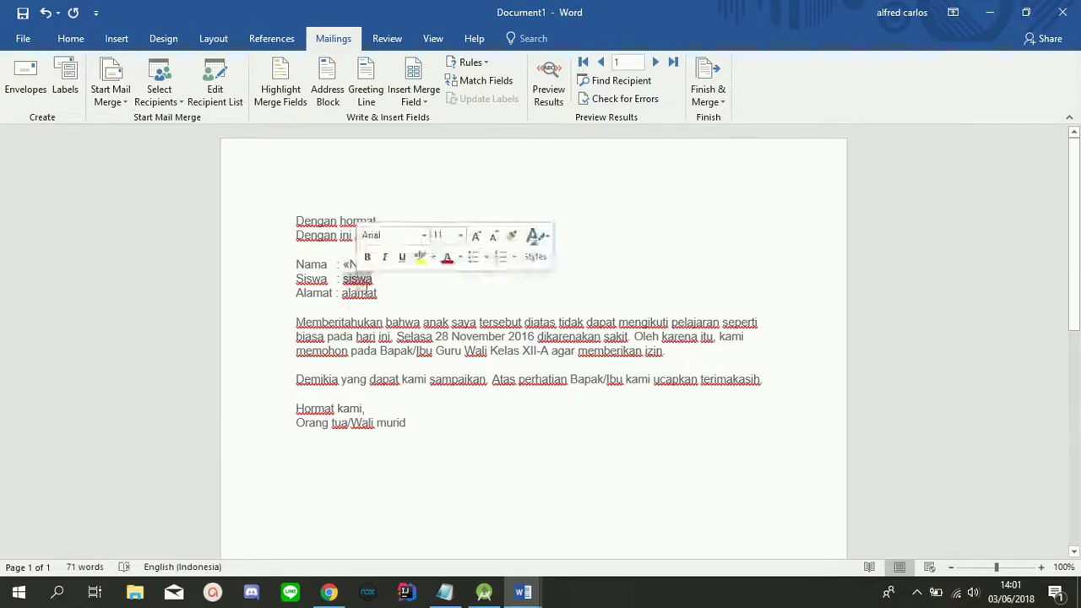
left_click(414, 99)
left_click(424, 137)
double_click(359, 293)
left_click(414, 100)
left_click(427, 156)
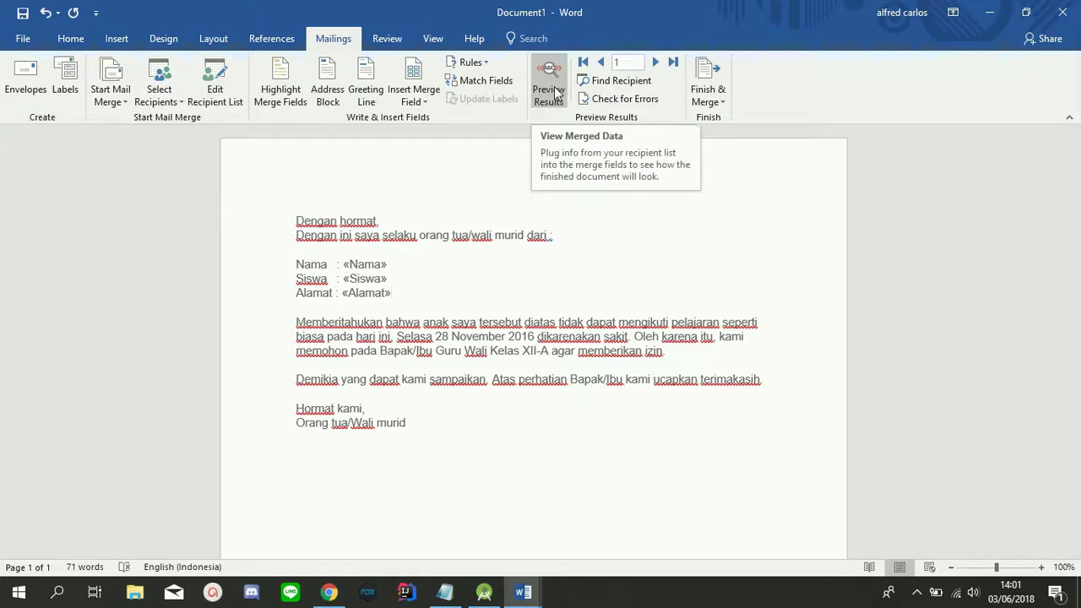
Turn on Preview Results and scroll through the first student's filled letter
left_click(555, 93)
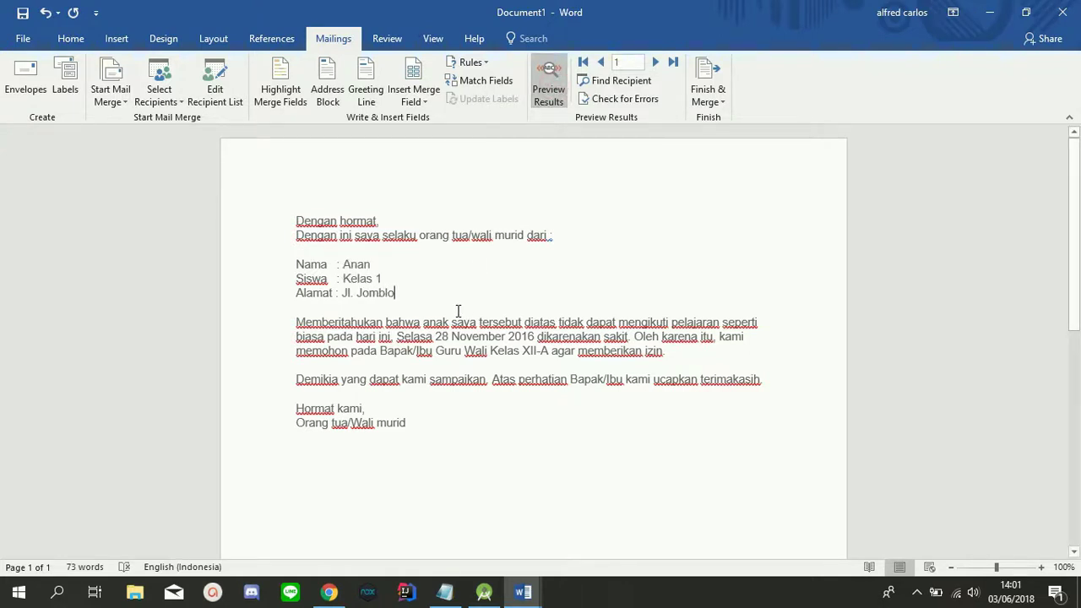
scroll(459, 313, "down", 5)
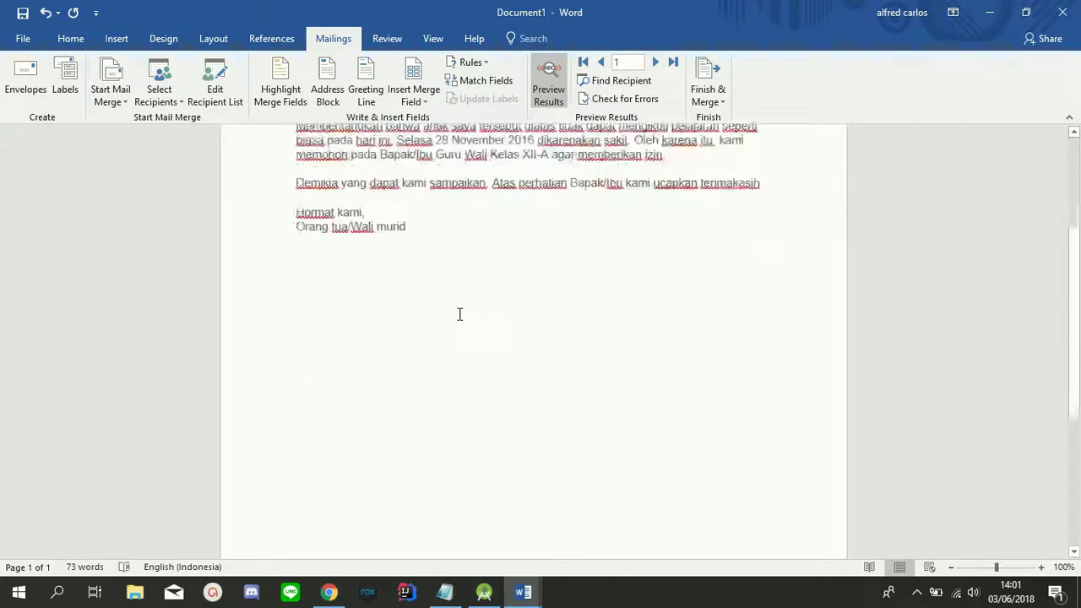
scroll(459, 312, "down", 5)
scroll(460, 314, "down", 5)
scroll(459, 312, "up", 5)
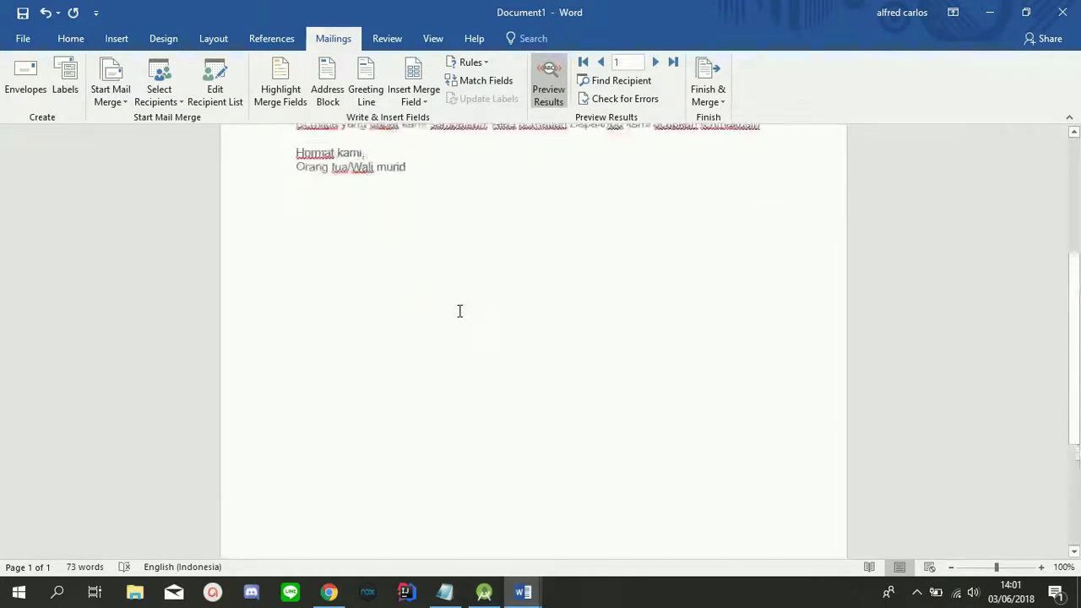
scroll(459, 309, "up", 3)
scroll(456, 305, "up", 4)
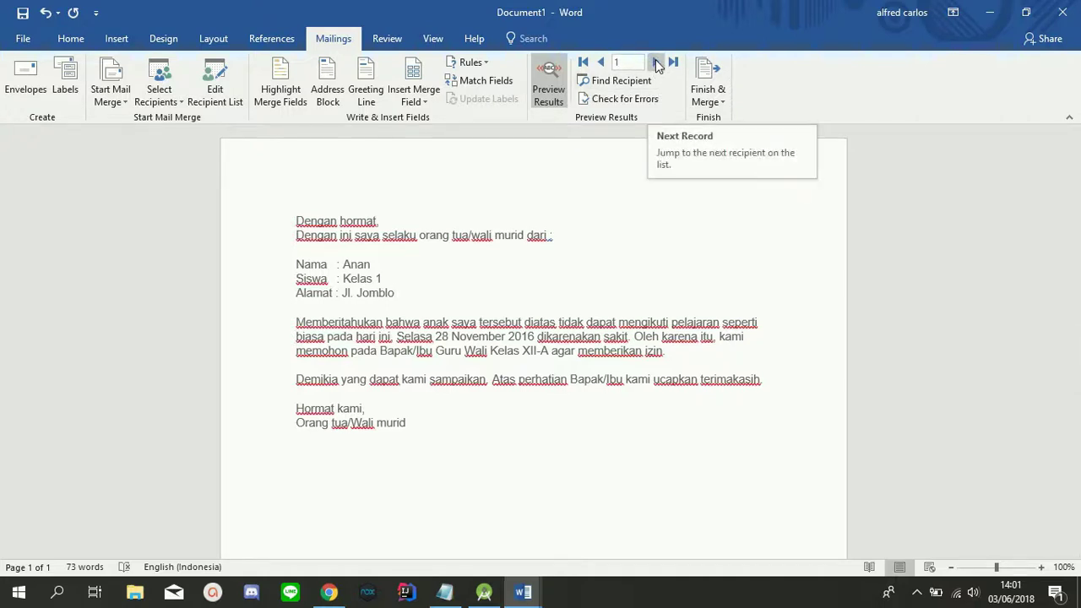
Step through the records up to record 5 (Kelas 5, Jl. ngenes)
left_click(656, 62)
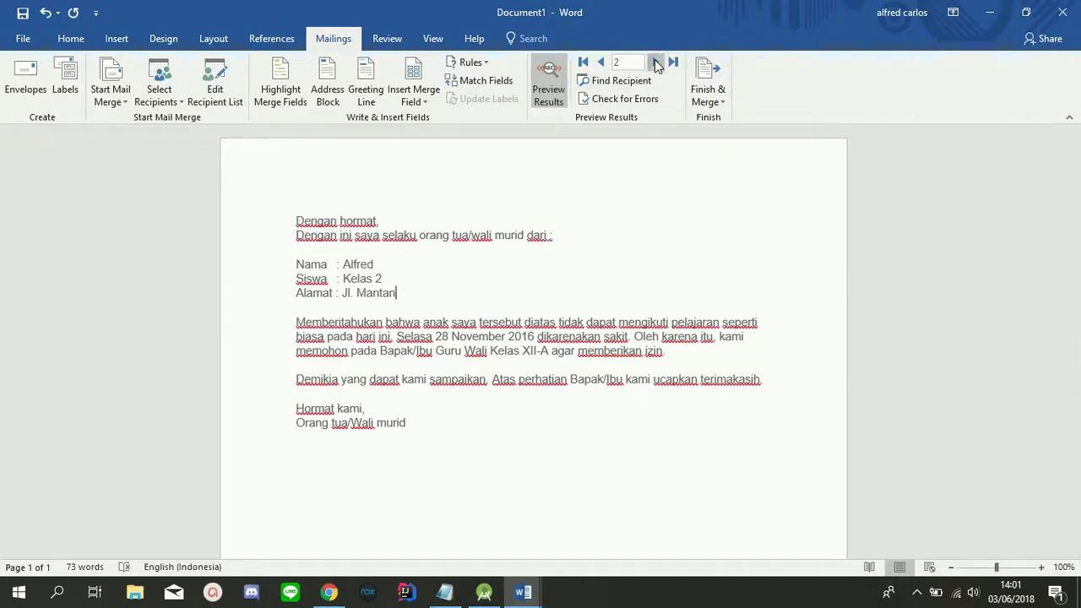
left_click(656, 62)
left_click(656, 62)
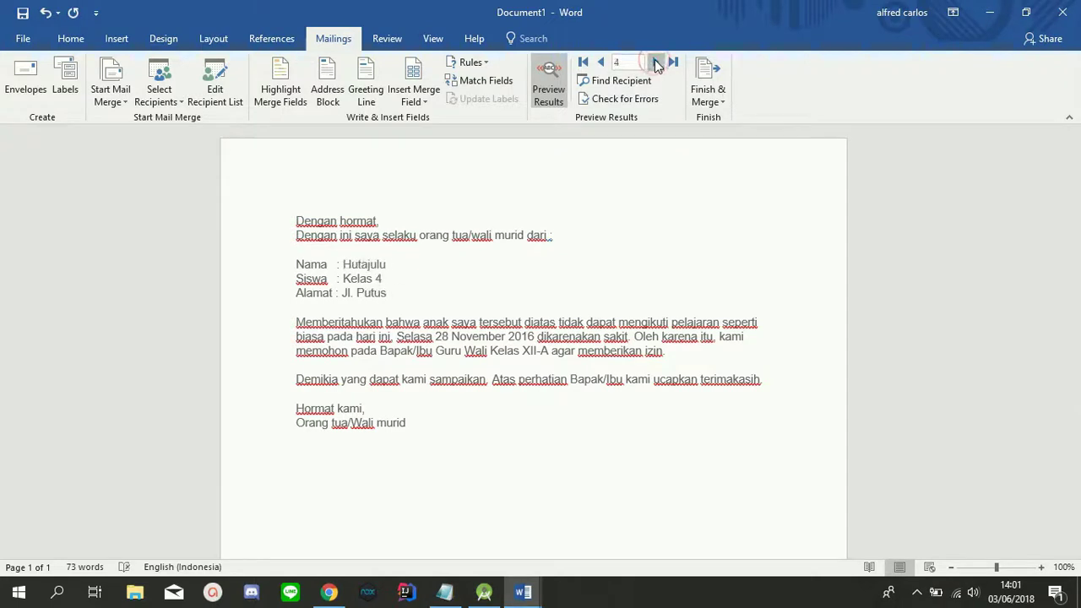
left_click(656, 63)
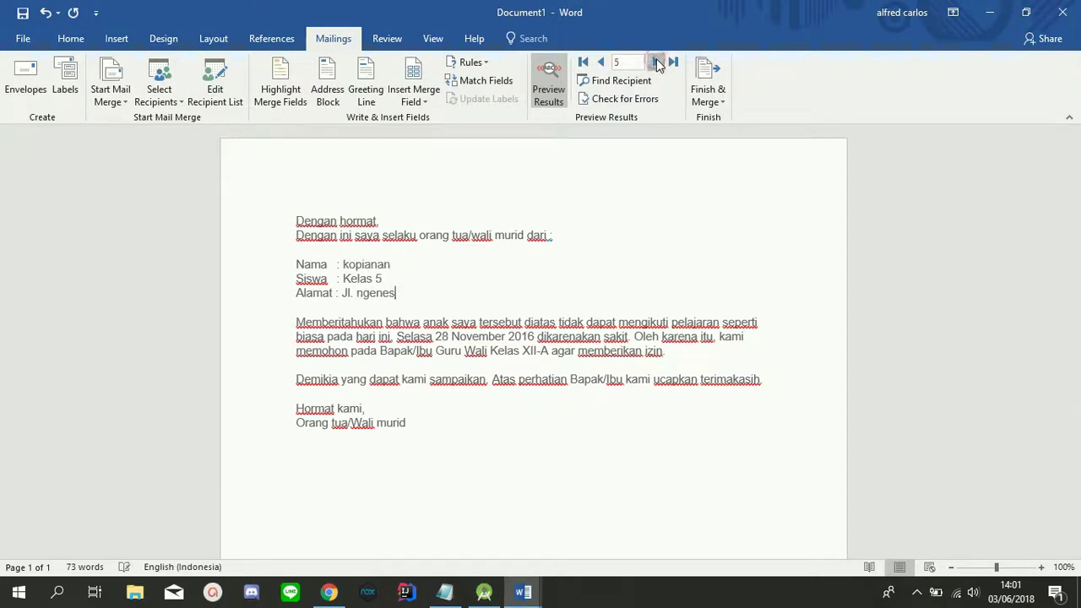
left_click(656, 62)
Finish the merge via Edit Individual Documents with All records, producing five-page Letters1
left_click(723, 103)
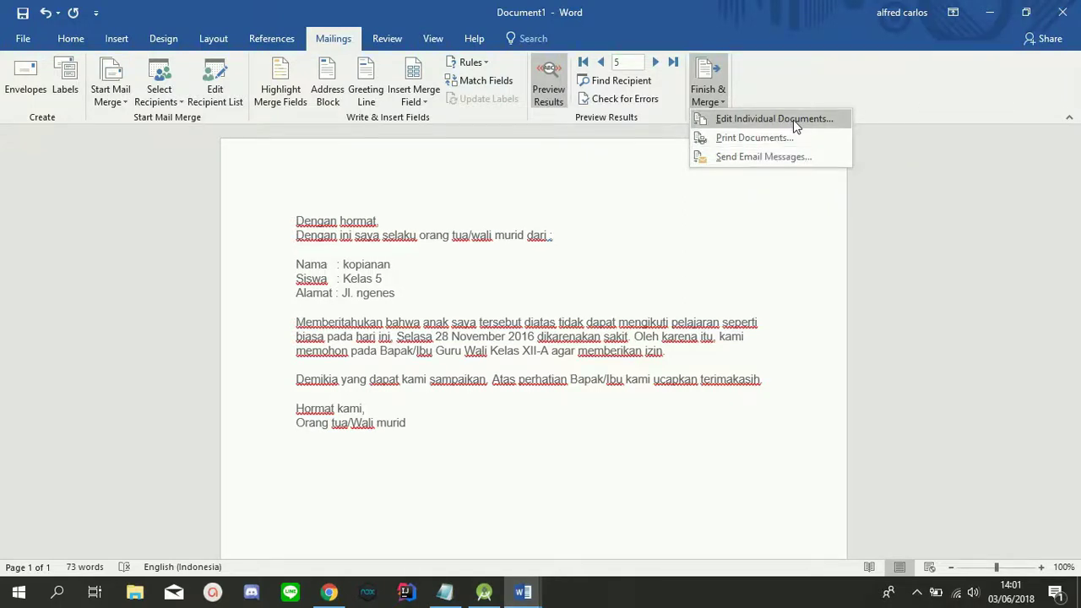
left_click(817, 122)
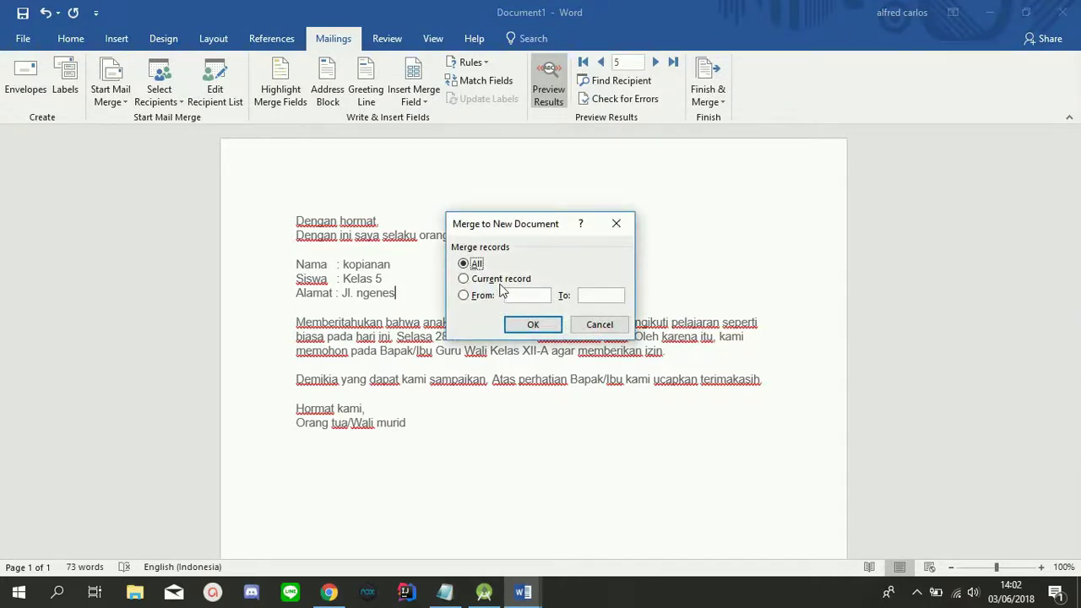
left_click(530, 323)
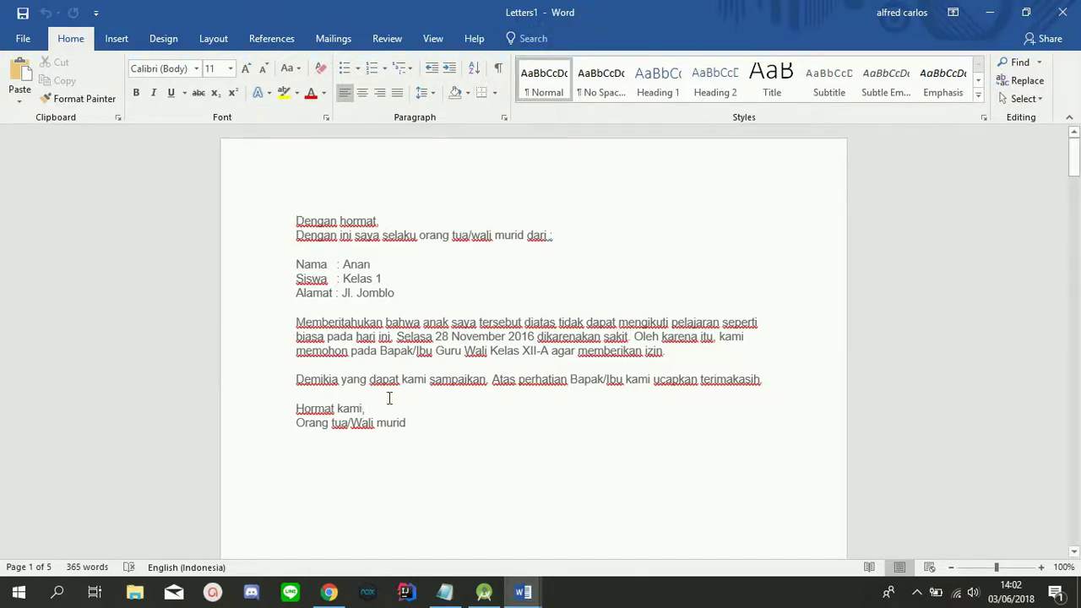
Scroll through all five Letters1 pages and place the cursor after the last letter's address line
scroll(389, 401, "down", 5)
scroll(387, 402, "down", 6)
scroll(387, 402, "down", 6)
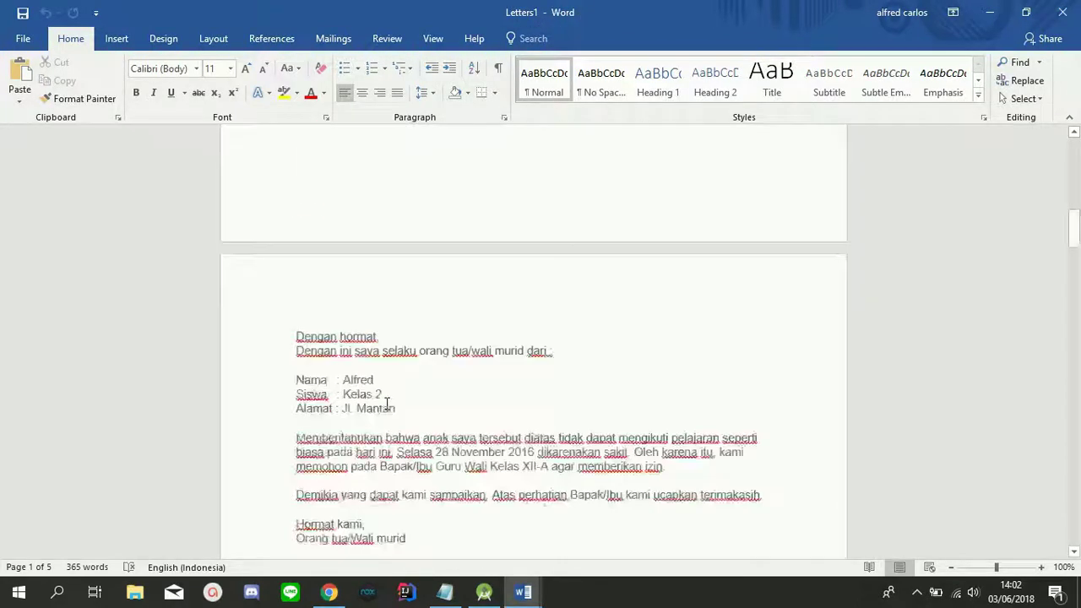
scroll(424, 290, "down", 2)
scroll(402, 307, "down", 5)
scroll(415, 307, "down", 5)
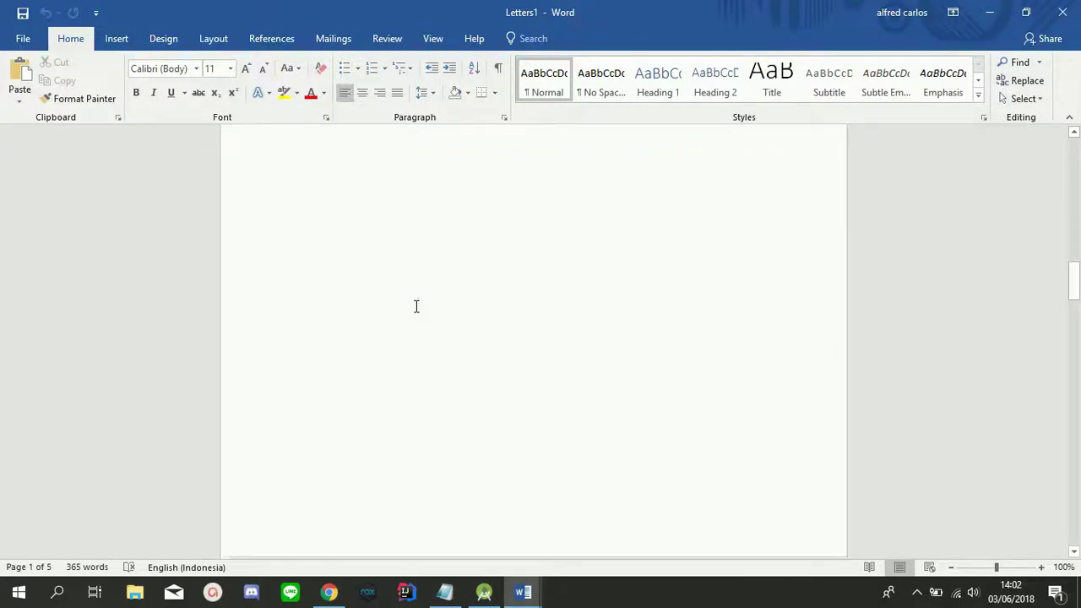
scroll(416, 306, "down", 5)
scroll(387, 268, "down", 3)
scroll(387, 268, "down", 3)
scroll(387, 268, "down", 10)
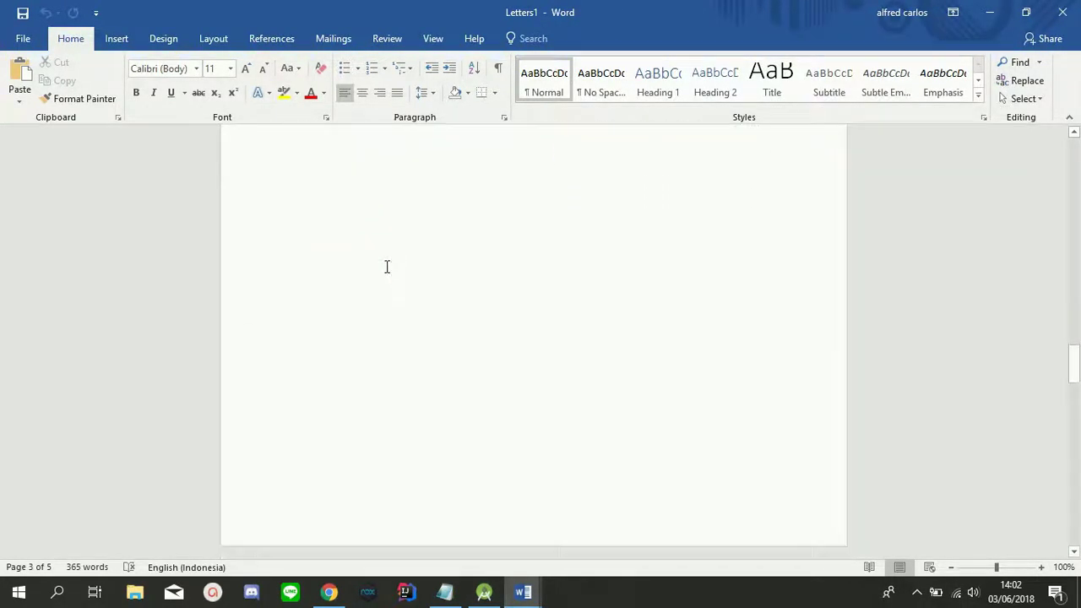
scroll(387, 269, "down", 8)
scroll(387, 269, "down", 1)
scroll(388, 270, "down", 5)
scroll(397, 291, "down", 8)
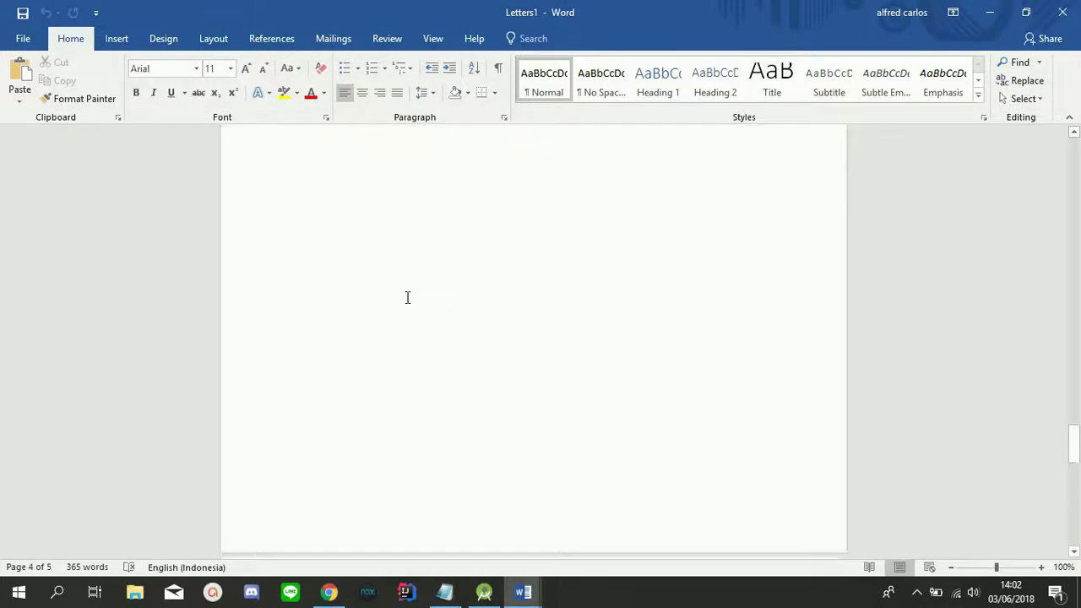
scroll(408, 297, "down", 8)
left_click(460, 315)
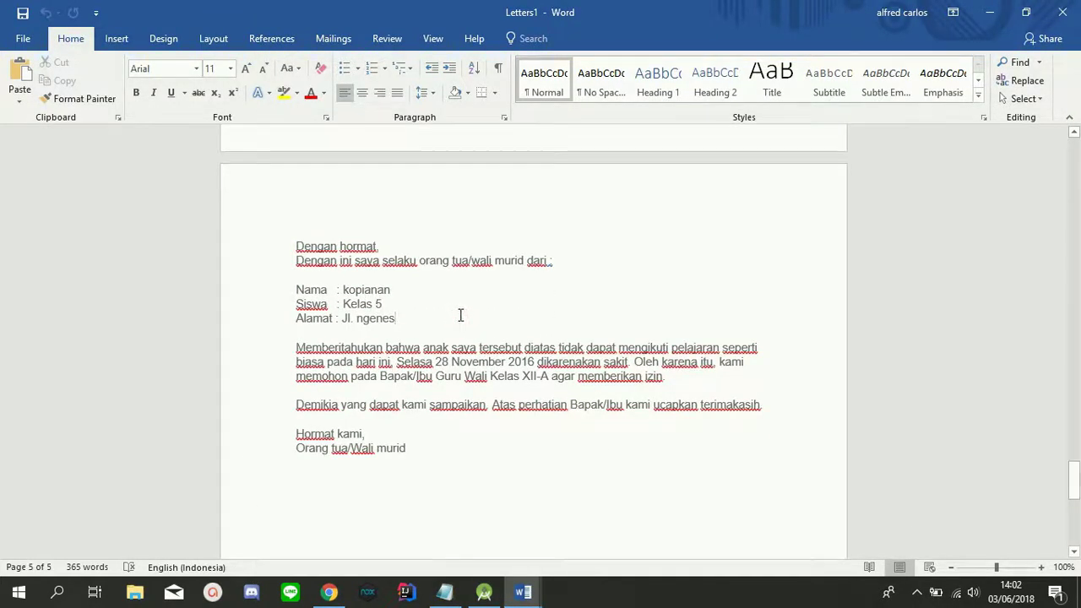